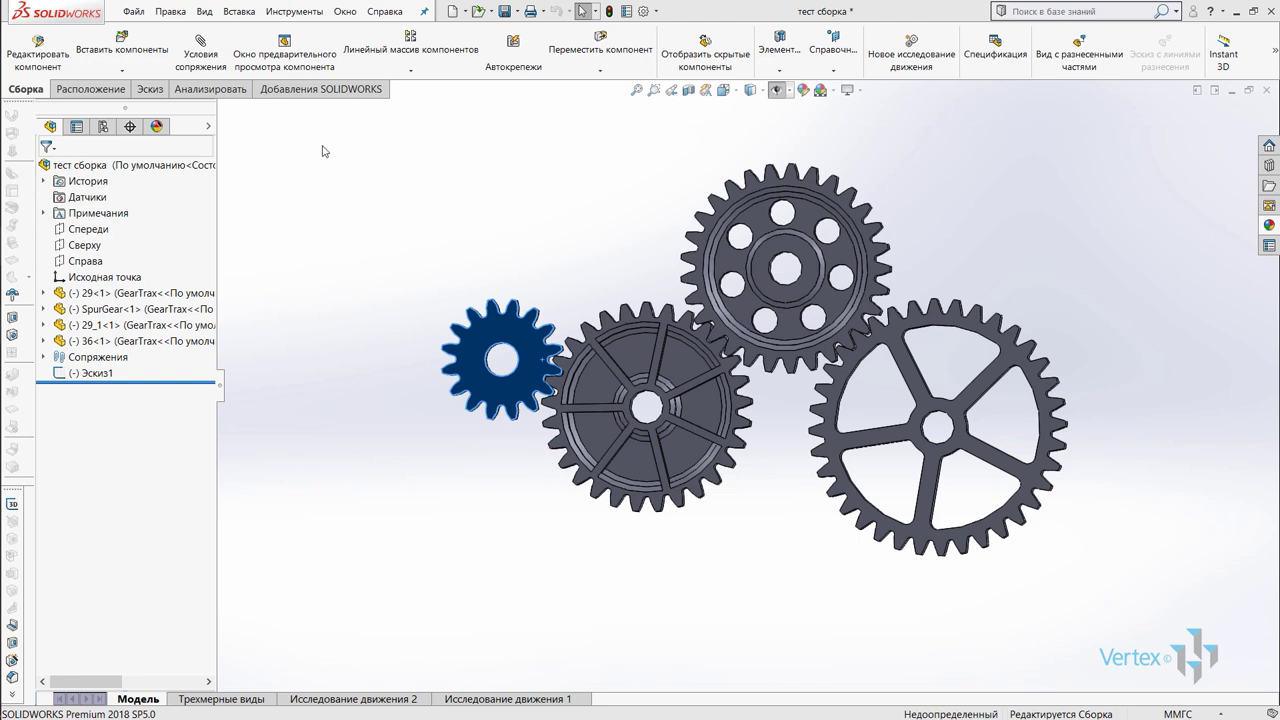
Step: Show the SOLIDWORKS Add-Ins commands and deselect the small gear
left_click(307, 90)
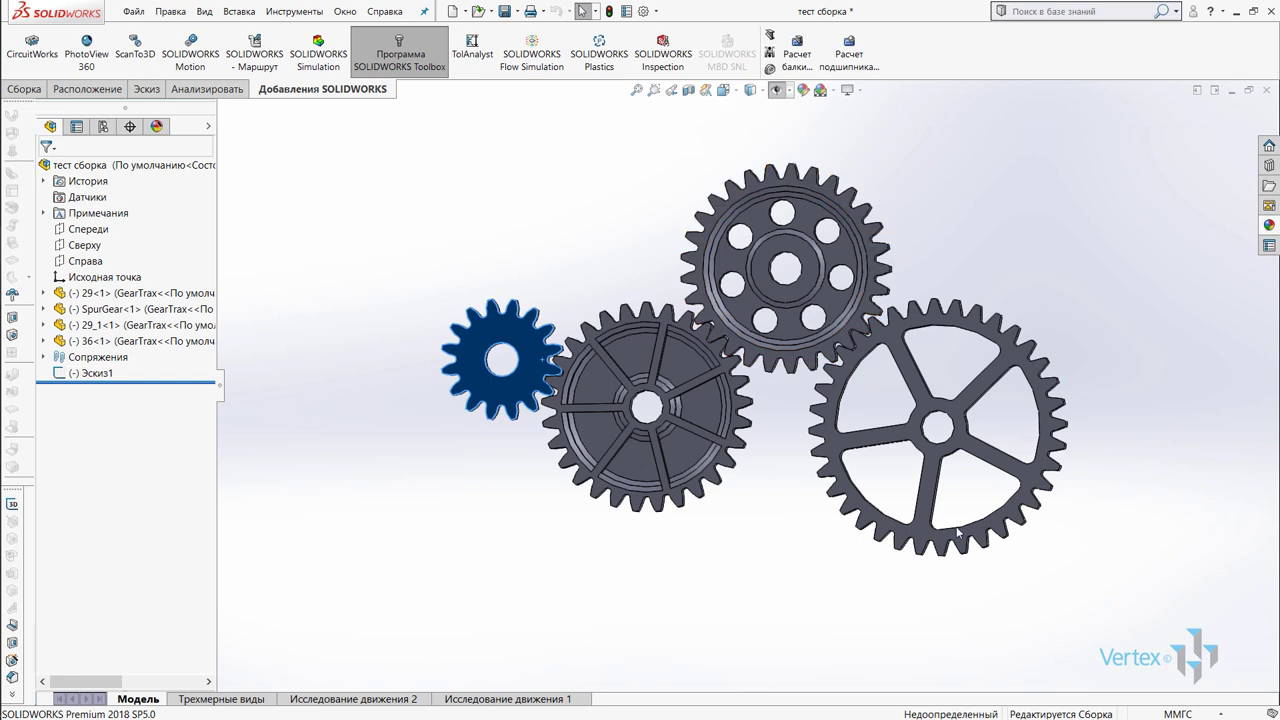
left_click(559, 289)
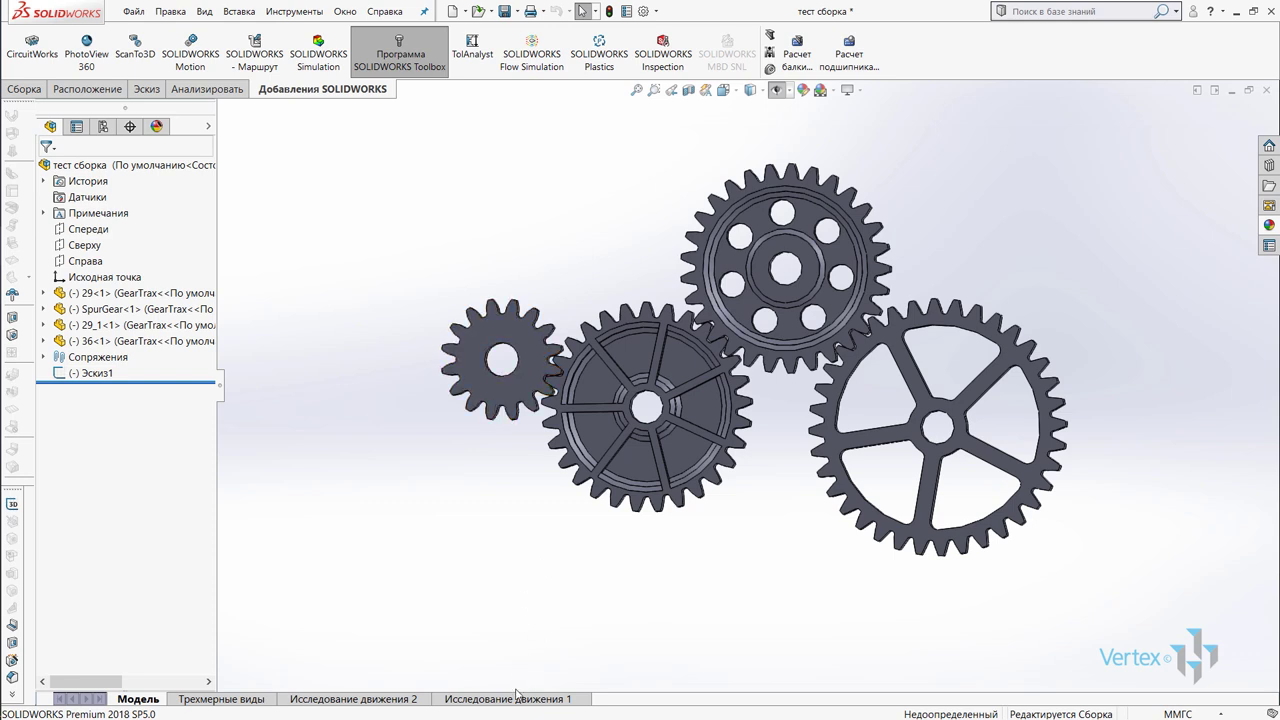
Step: Open Исследование движения 1 and review the motion study types, leaving Движение сборки unchanged
left_click(518, 698)
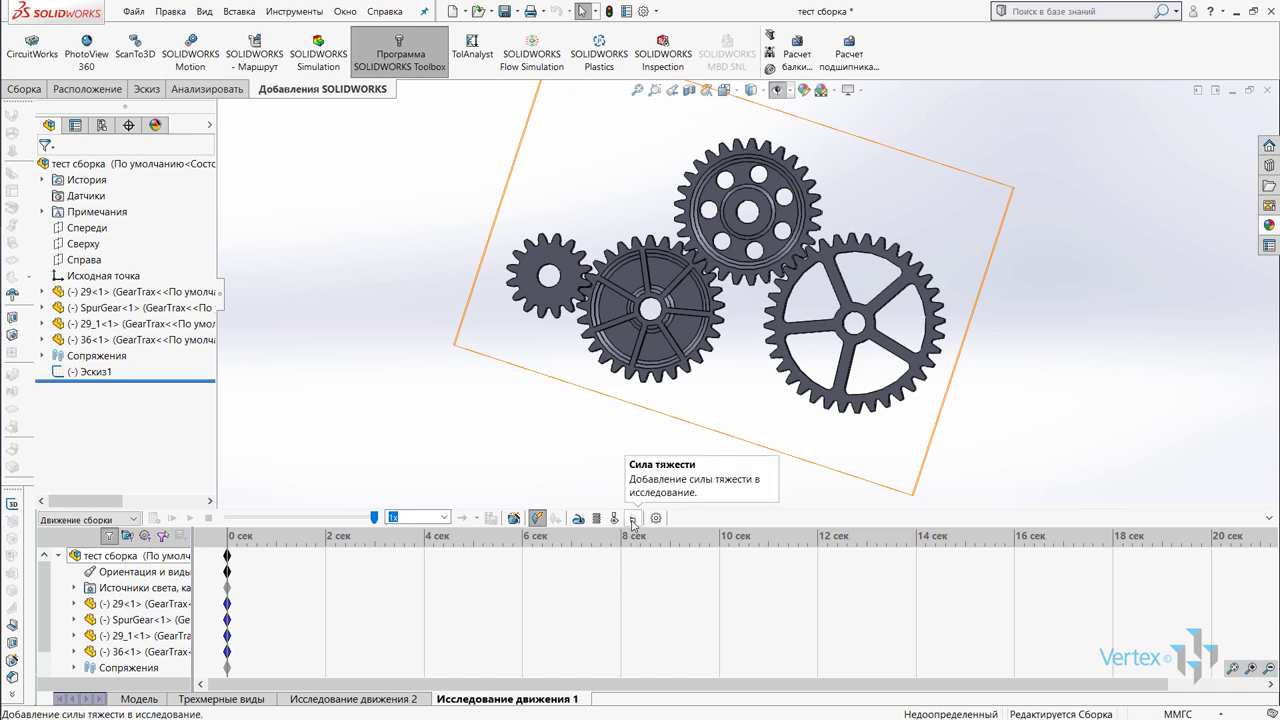
left_click(683, 600)
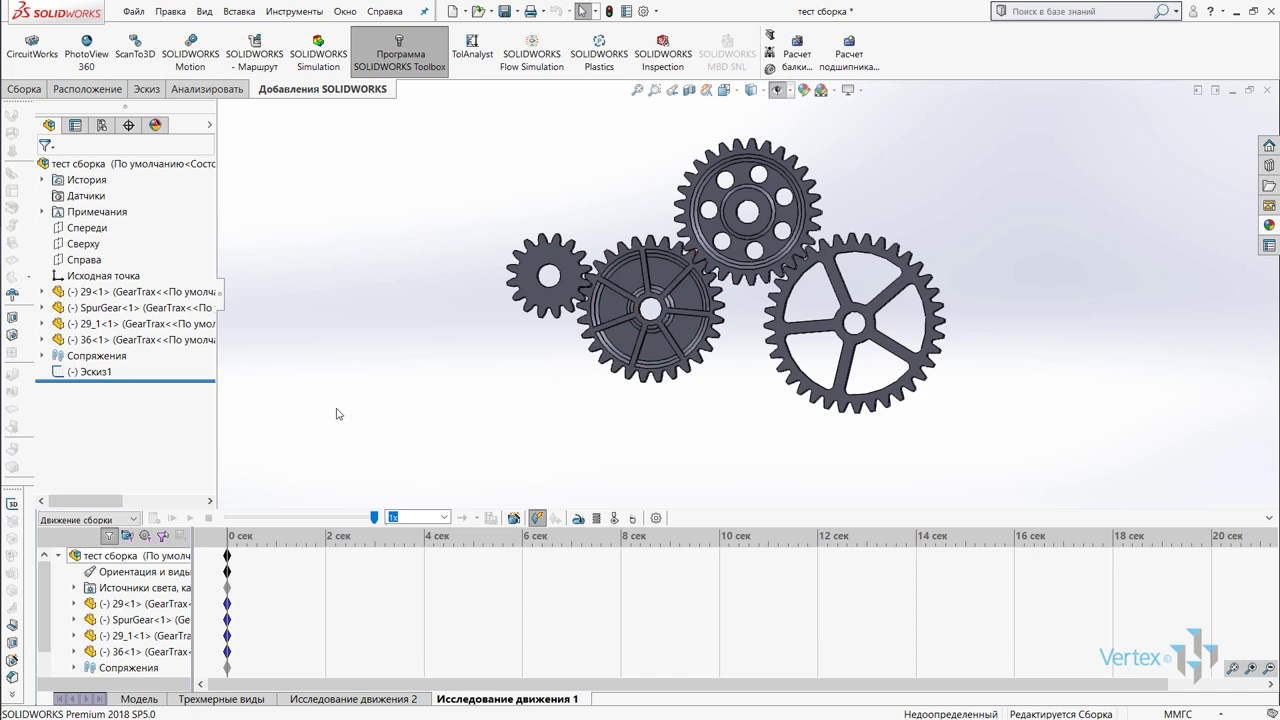
left_click(133, 521)
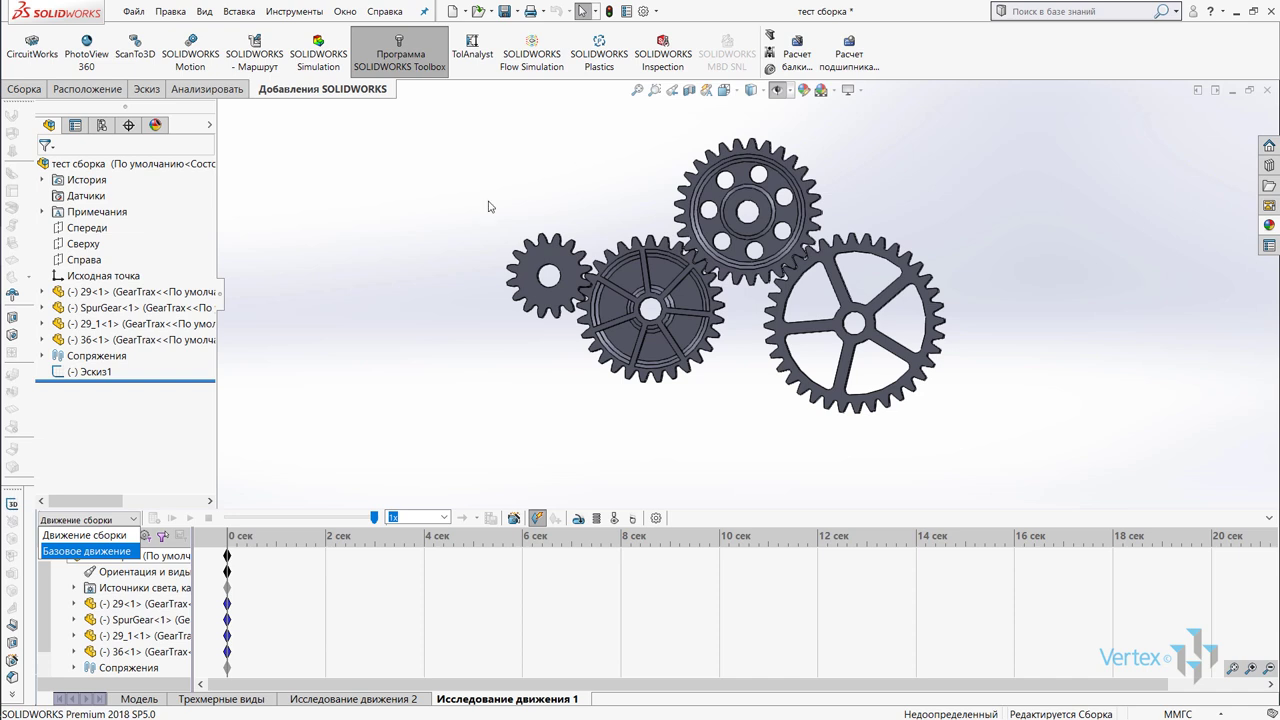
left_click(452, 218)
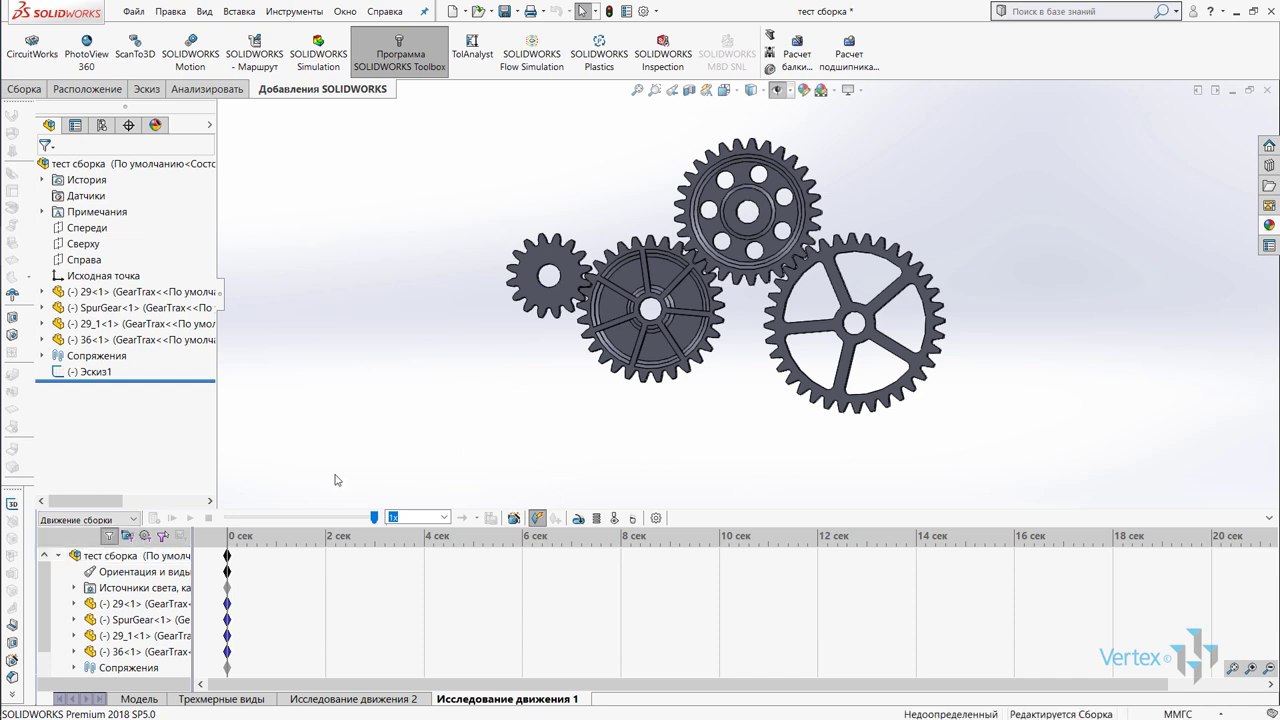
left_click(122, 519)
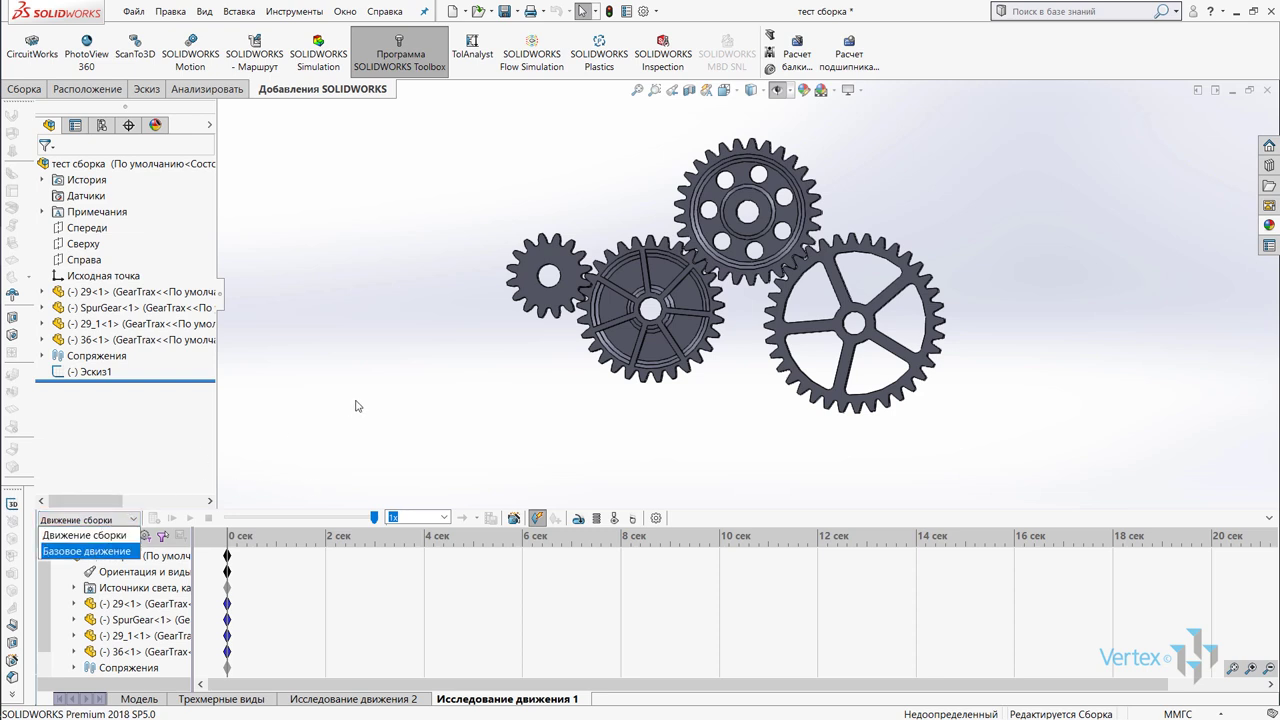
left_click(413, 381)
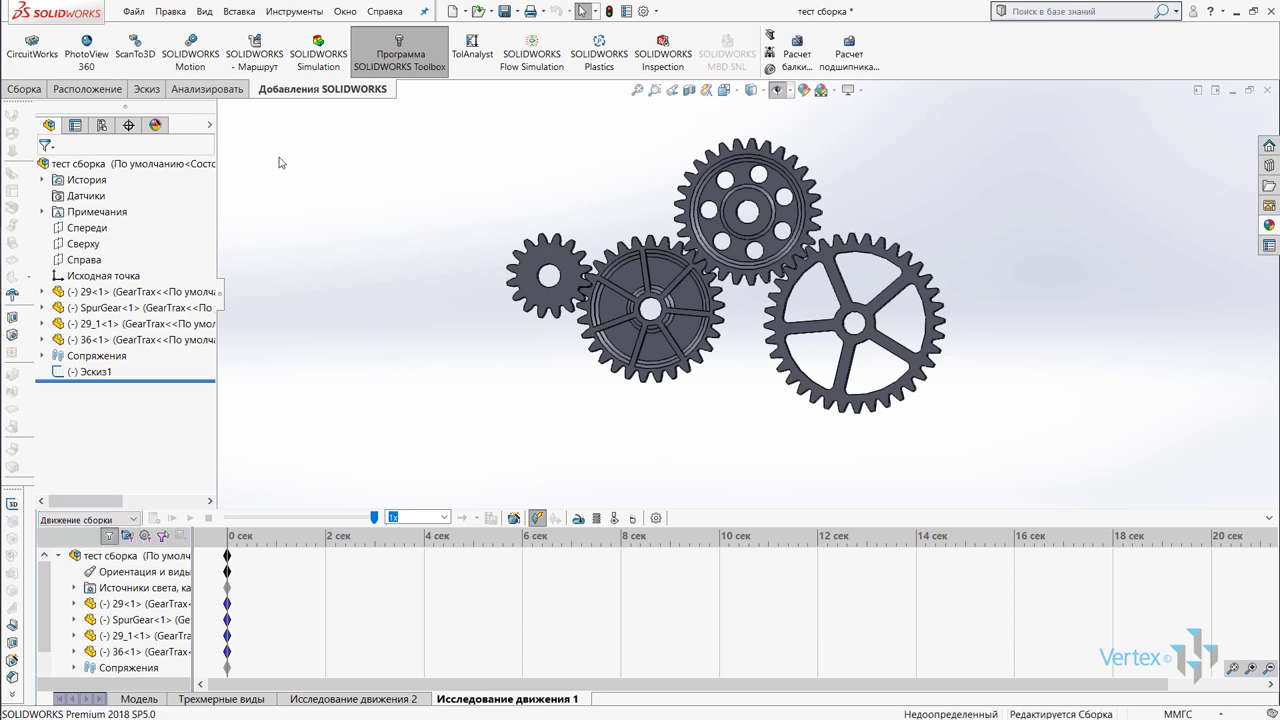
Step: Enable the SOLIDWORKS Motion add-in and switch Исследование движения 1 to Анализ движения
left_click(190, 63)
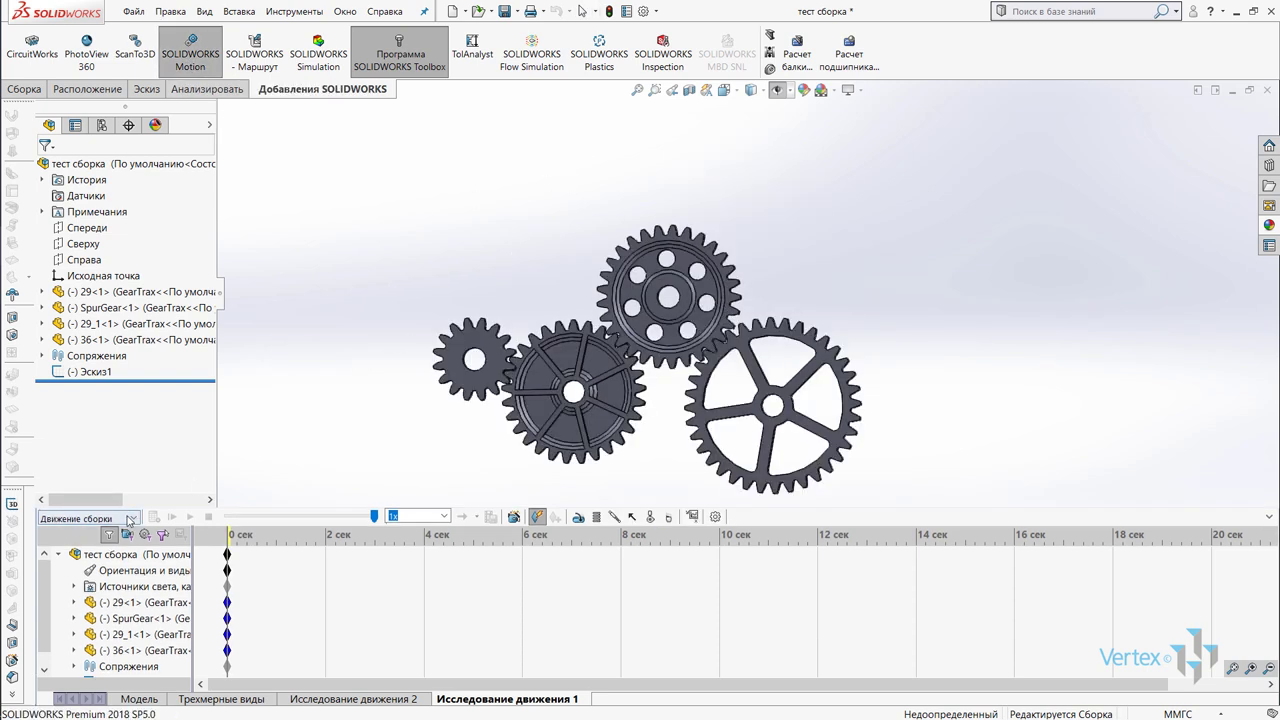
left_click(88, 518)
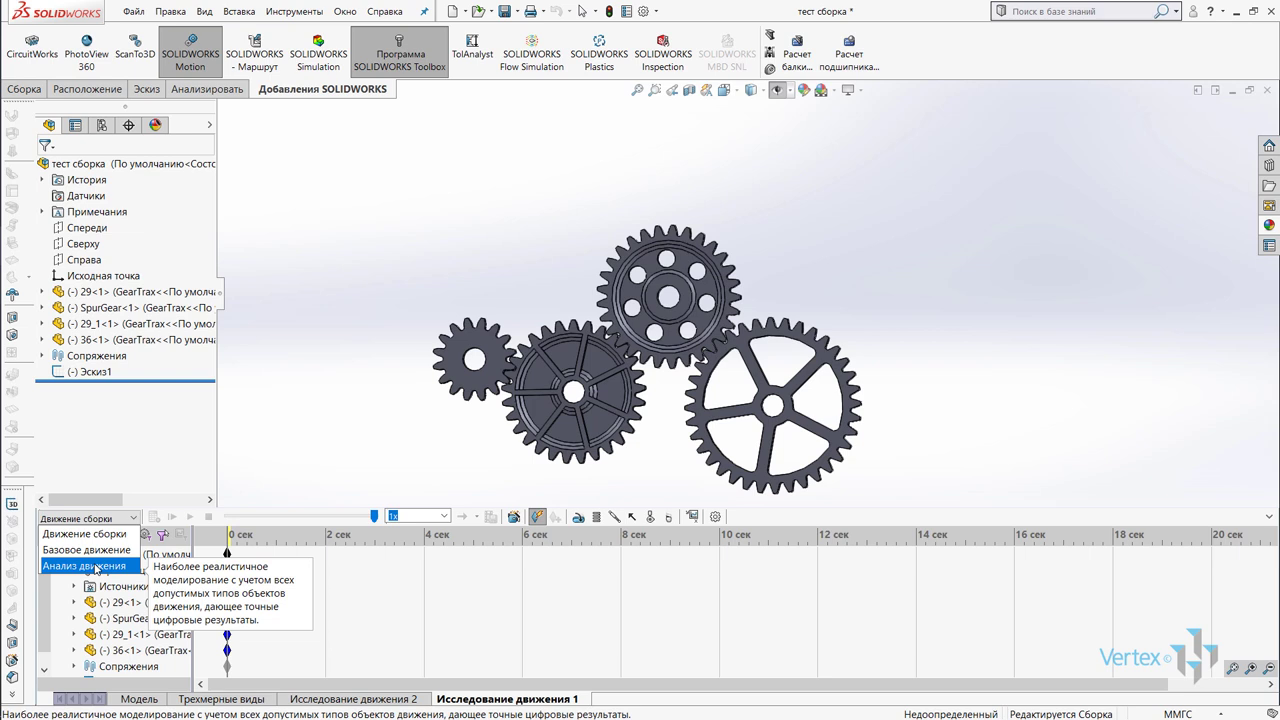
left_click(96, 566)
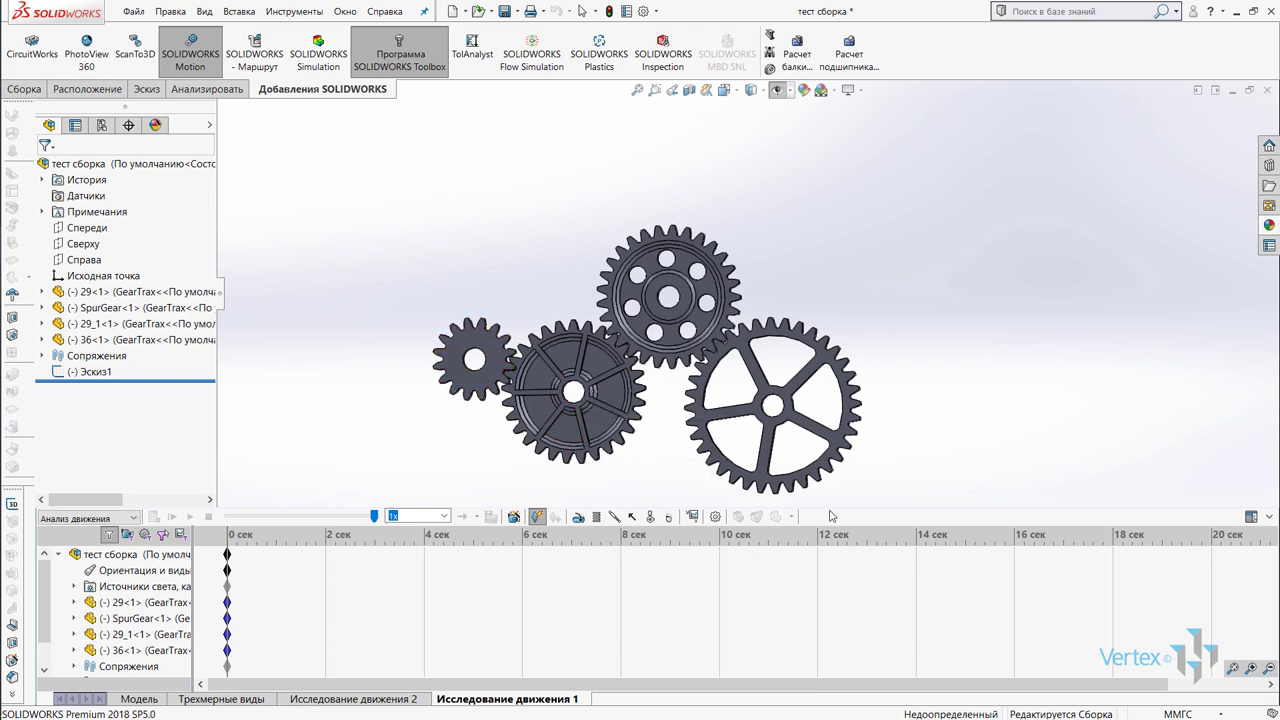
left_click(694, 517)
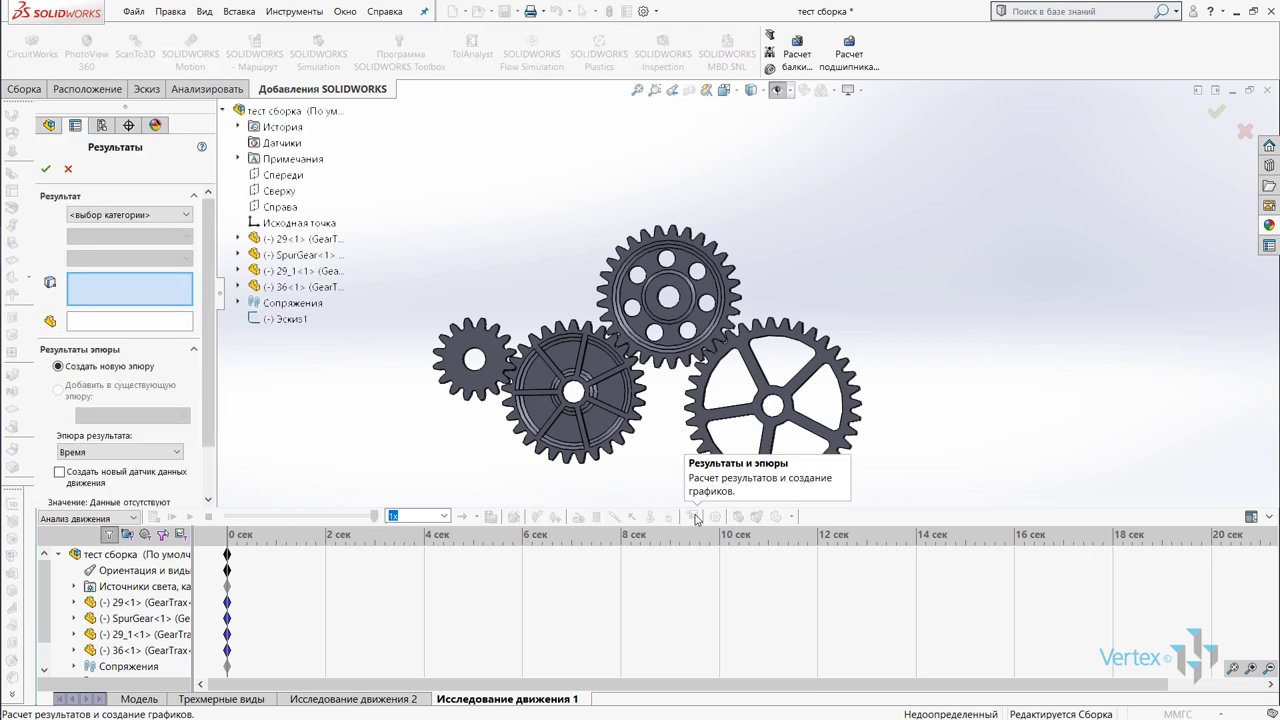
left_click(141, 215)
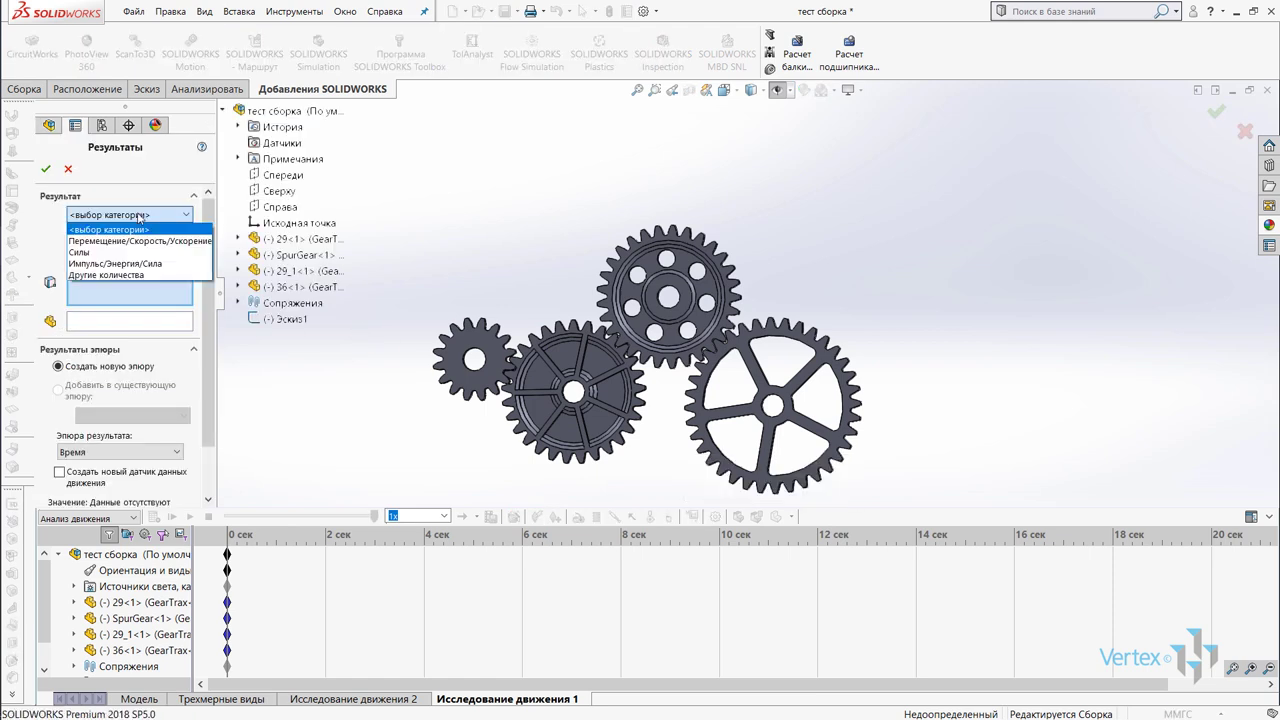
left_click(141, 240)
left_click(141, 240)
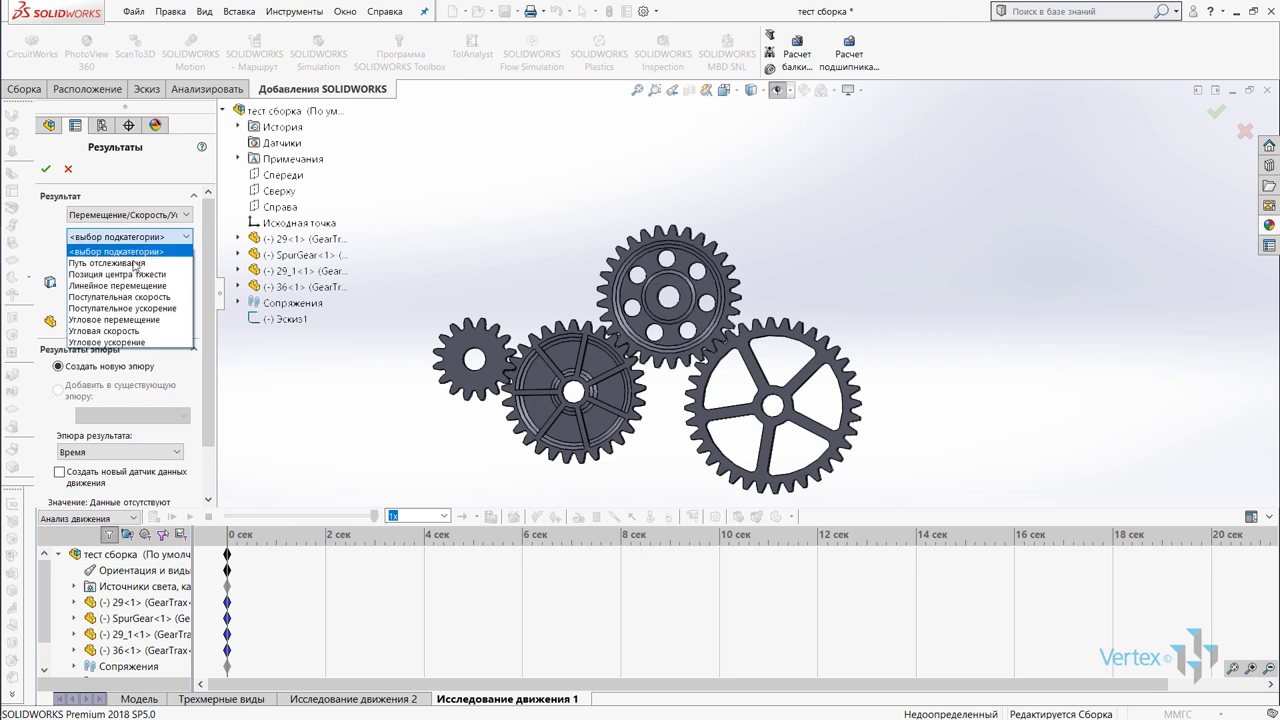
left_click(138, 296)
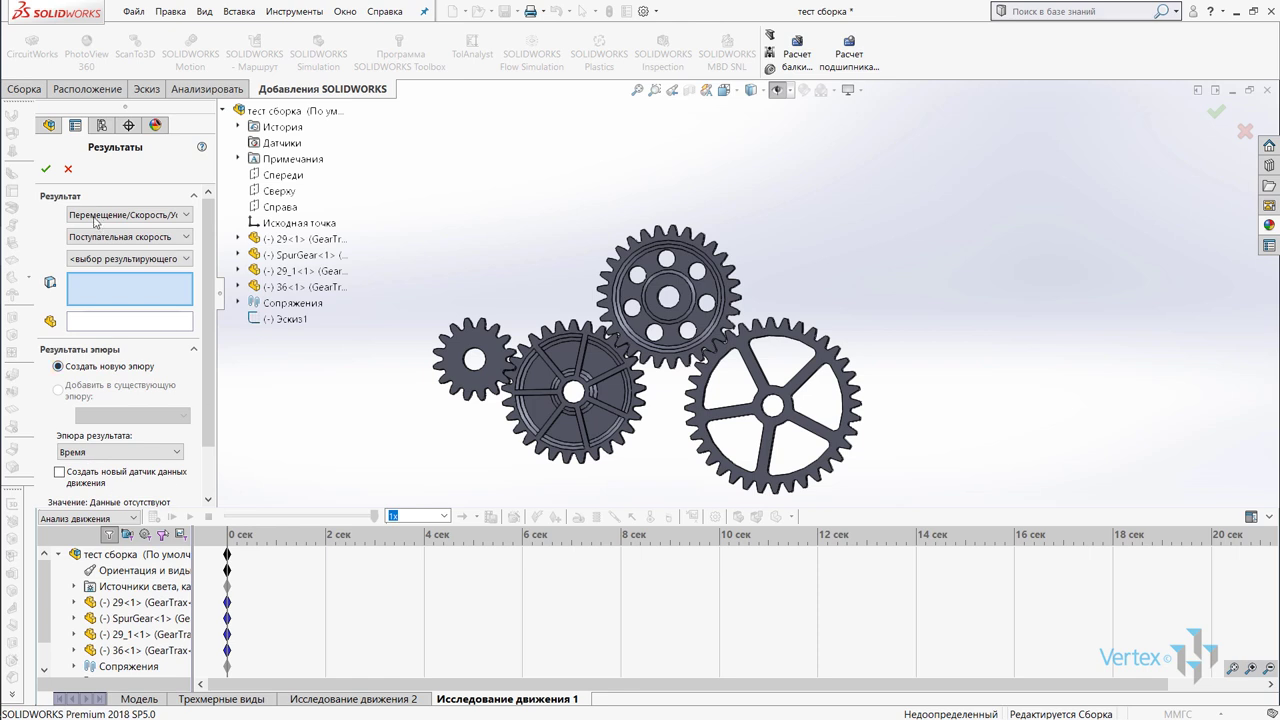
left_click(68, 169)
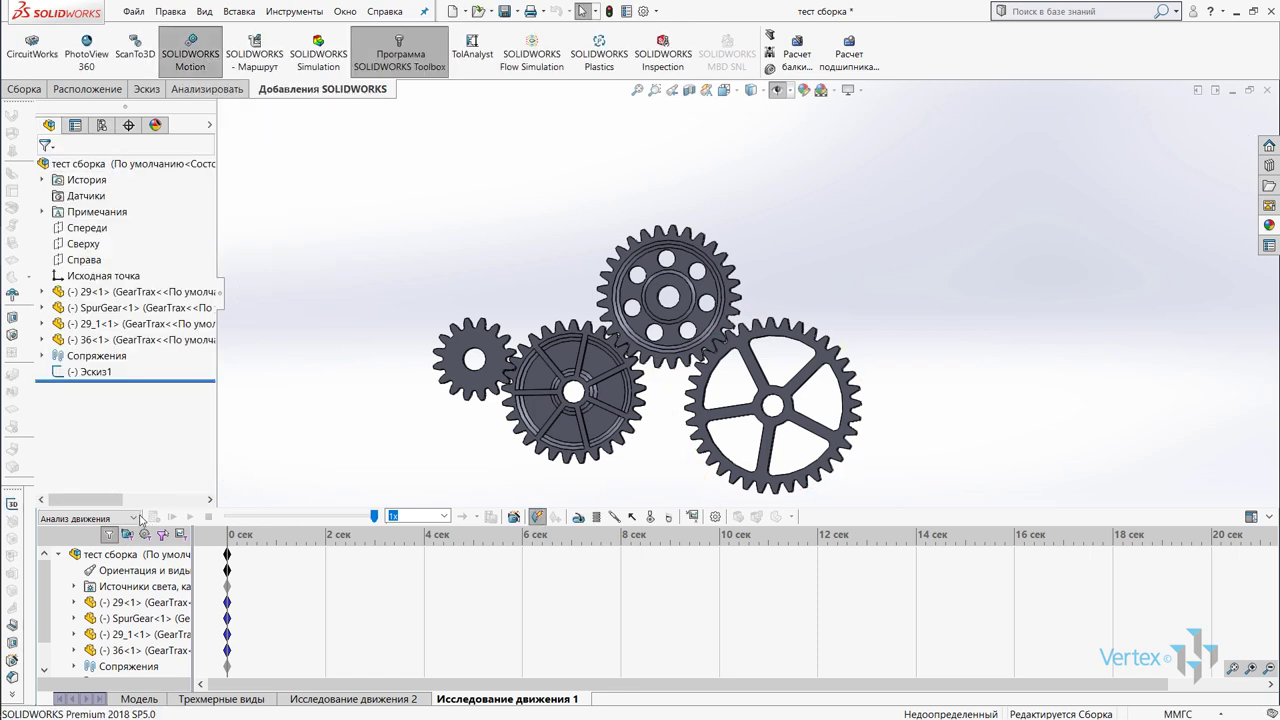
left_click(136, 518)
left_click(137, 519)
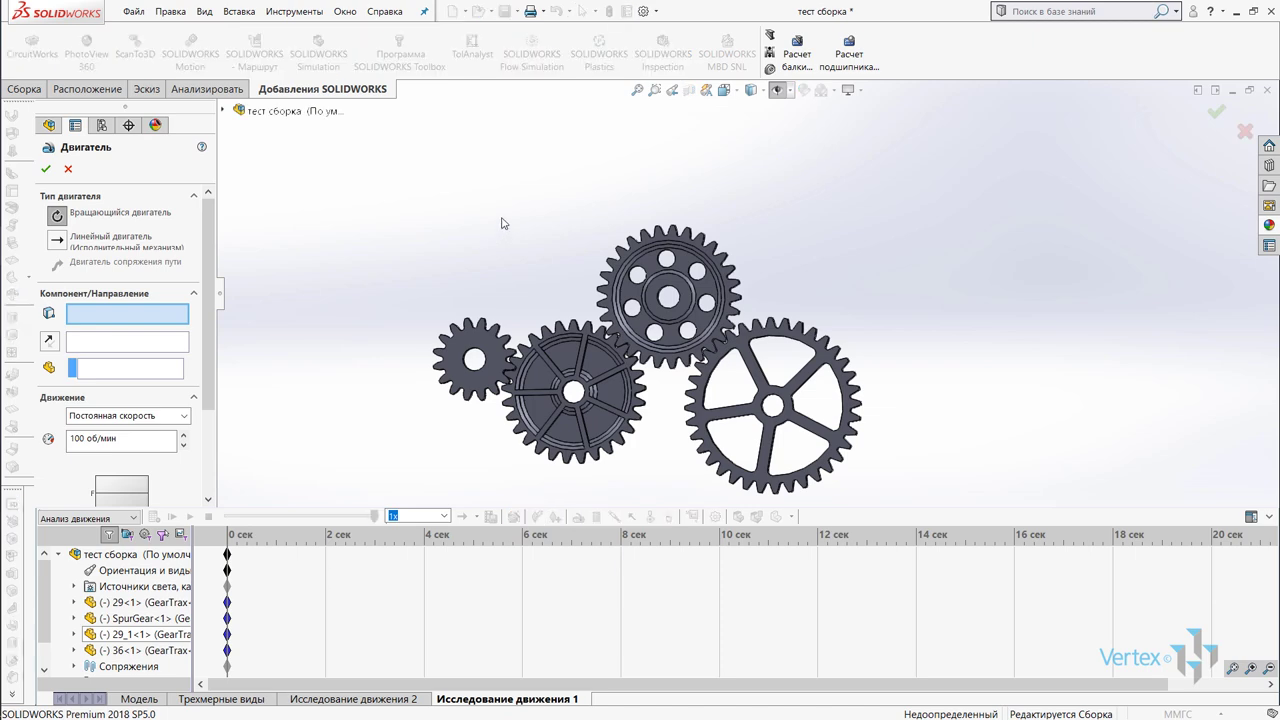
middle_click_drag(490, 240, 608, 332)
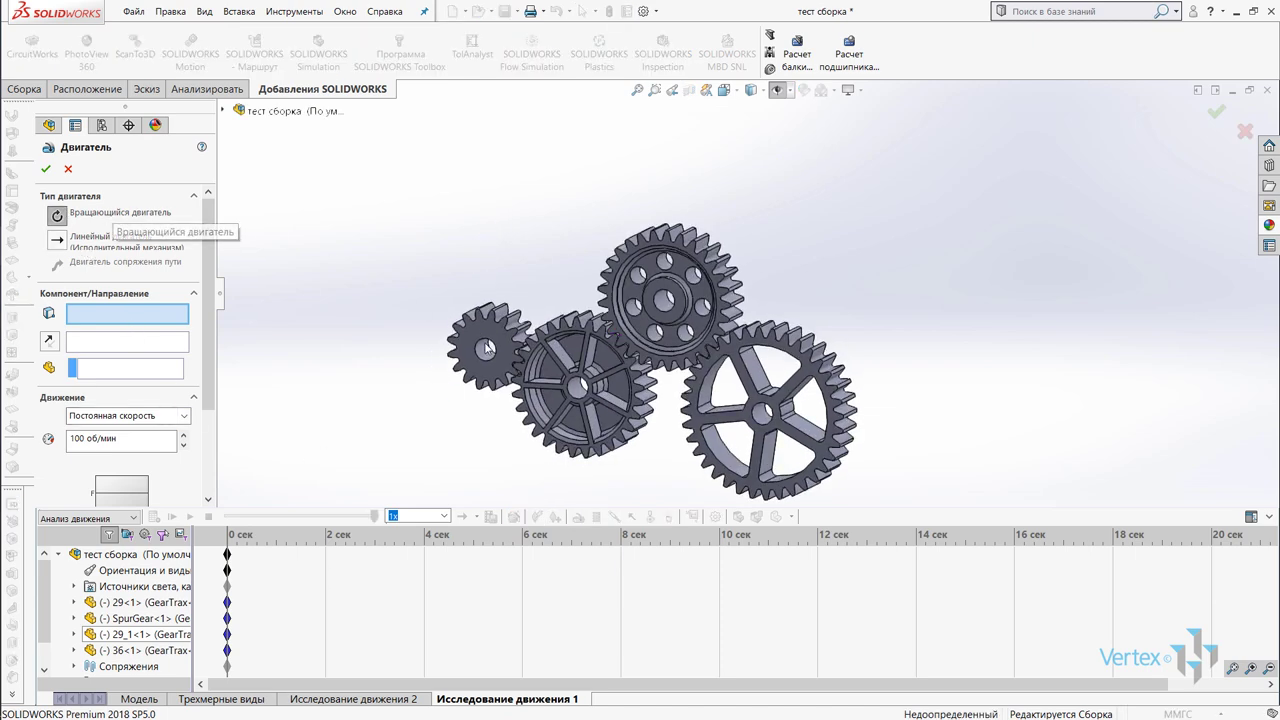
scroll(496, 350, "down", 3)
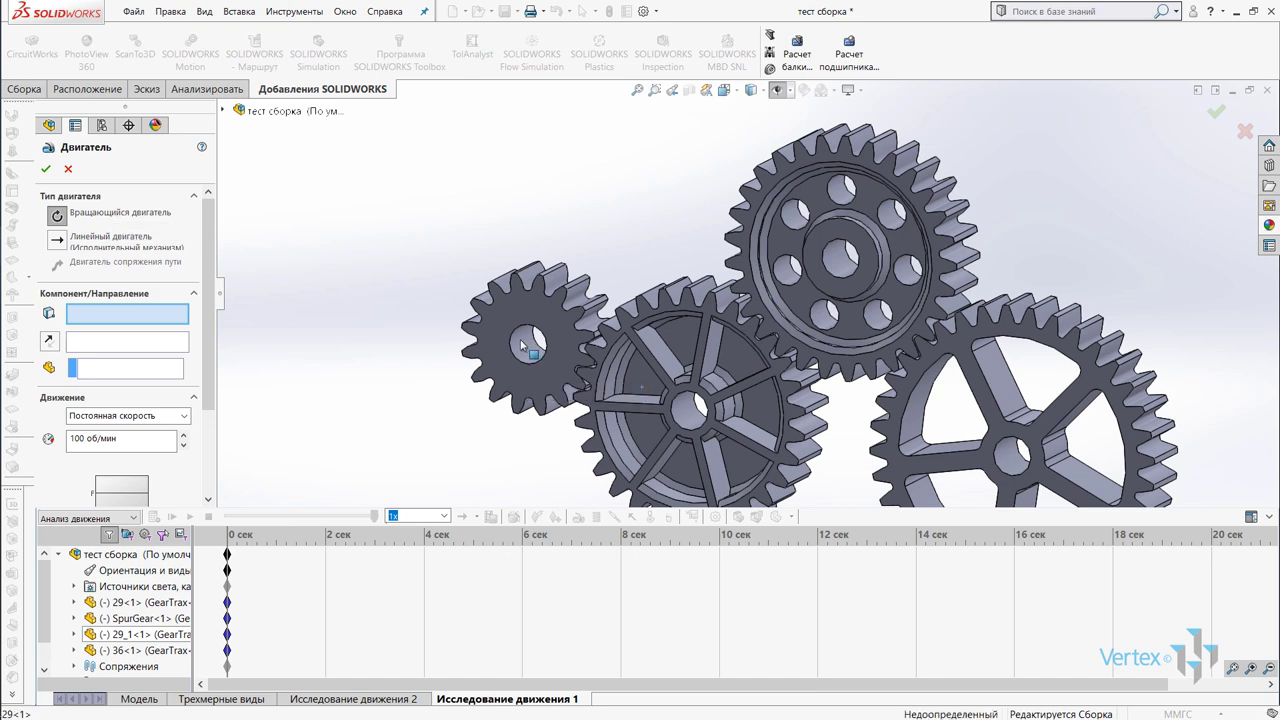
left_click(522, 345)
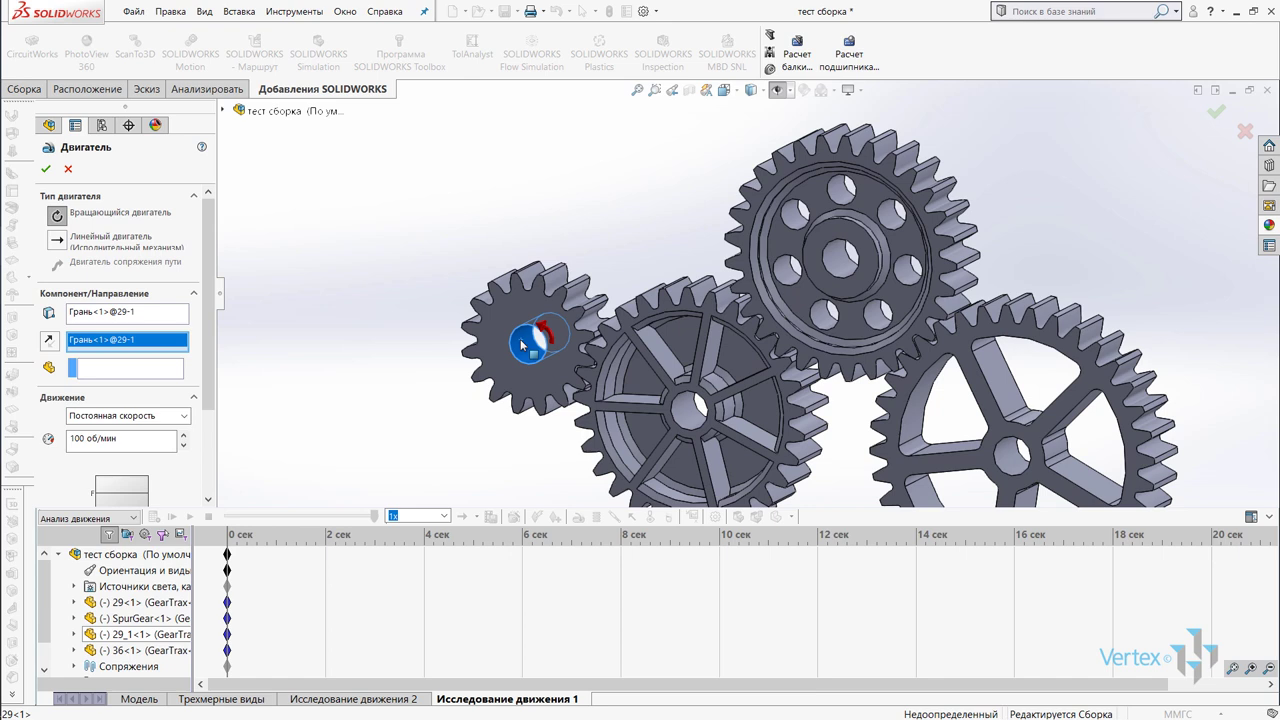
left_click_drag(205, 271, 208, 348)
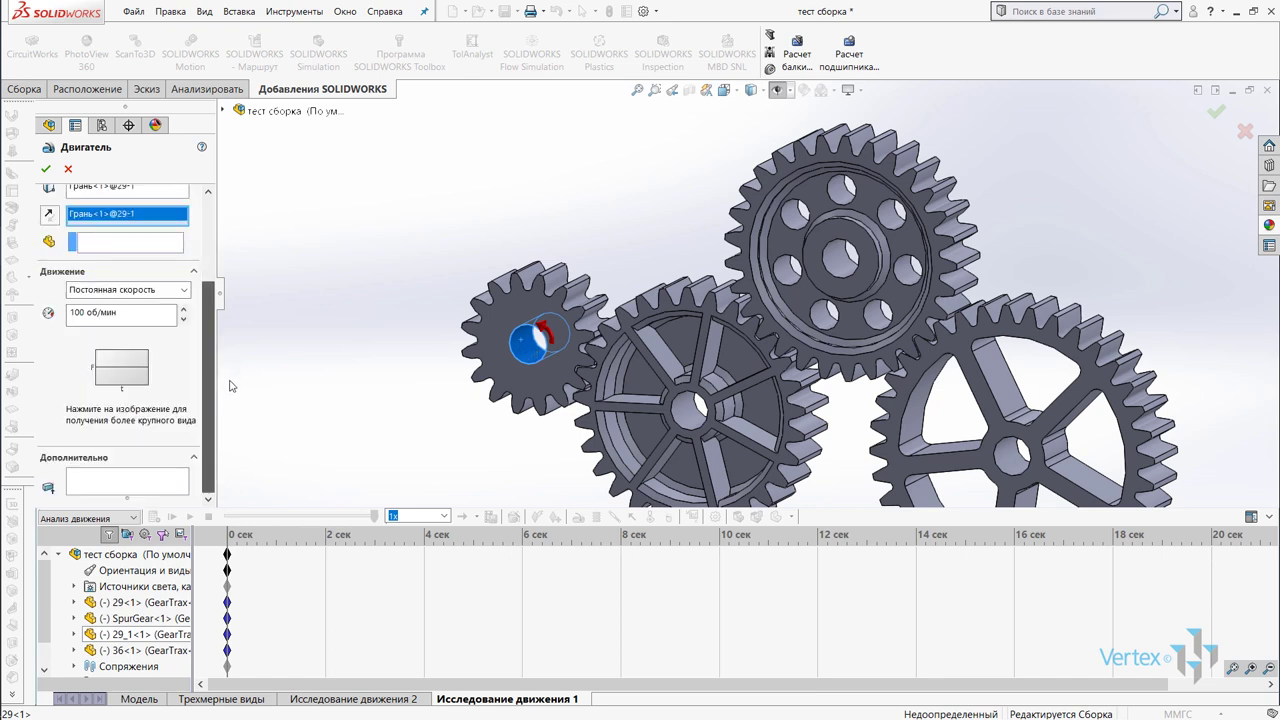
left_click(163, 291)
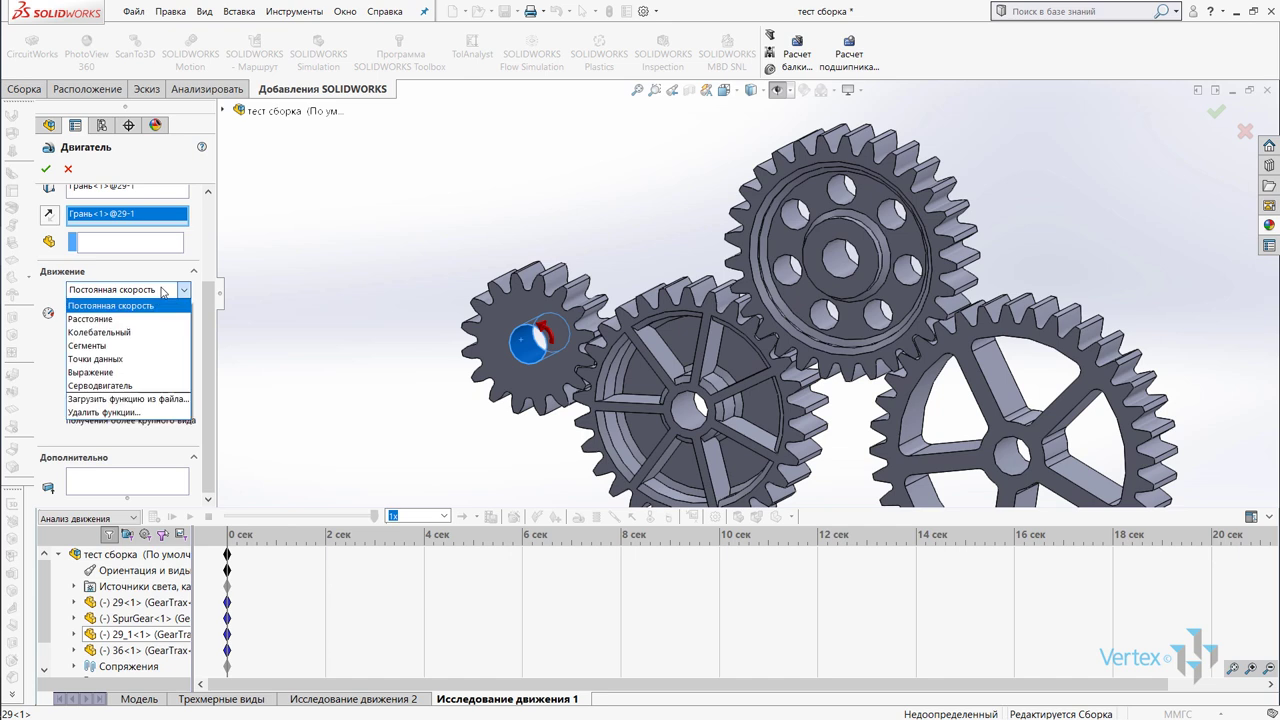
left_click(163, 291)
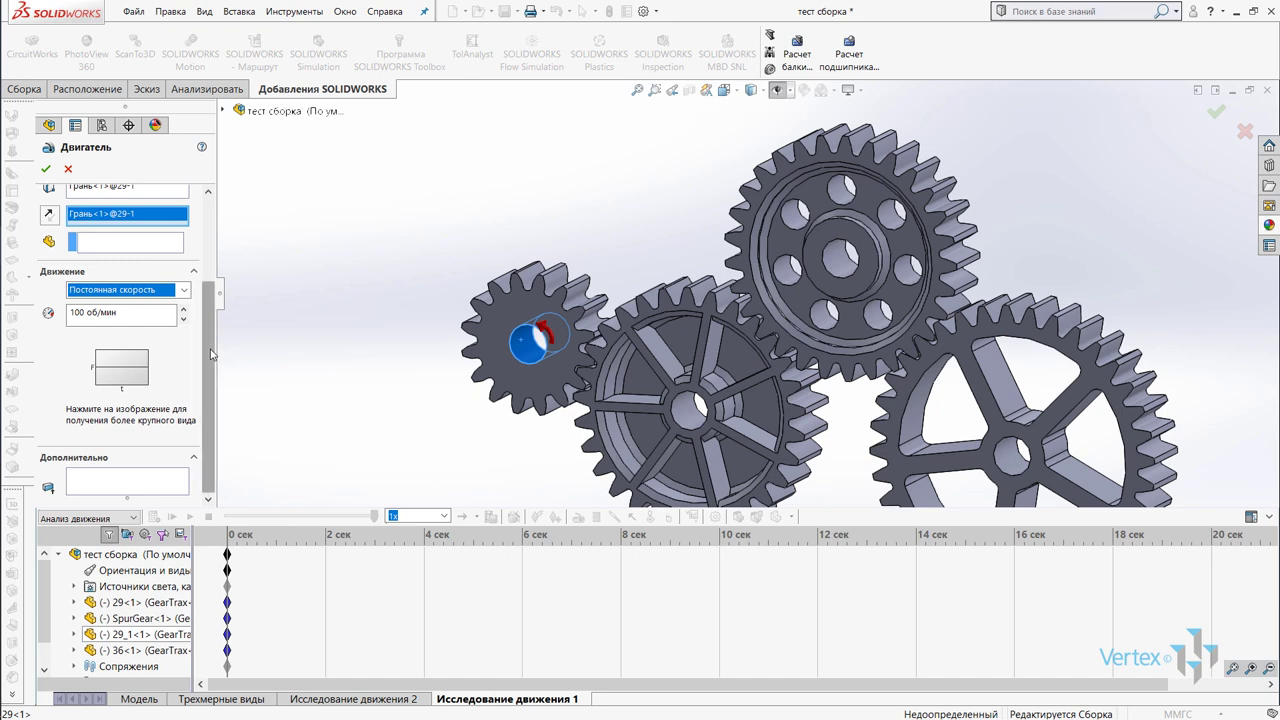
left_click_drag(209, 355, 209, 273)
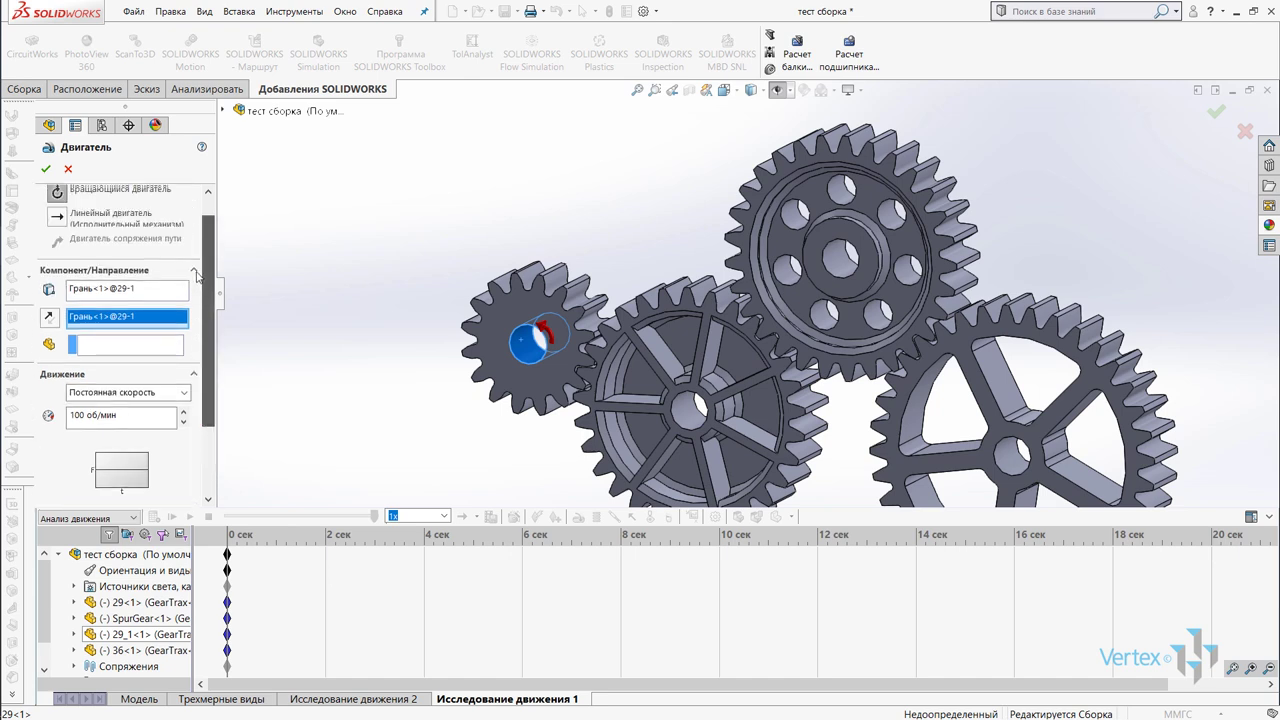
Step: Apply motor Вращающийся двигатель3 and extend the study end time from 5 s to 10 s
left_click(45, 169)
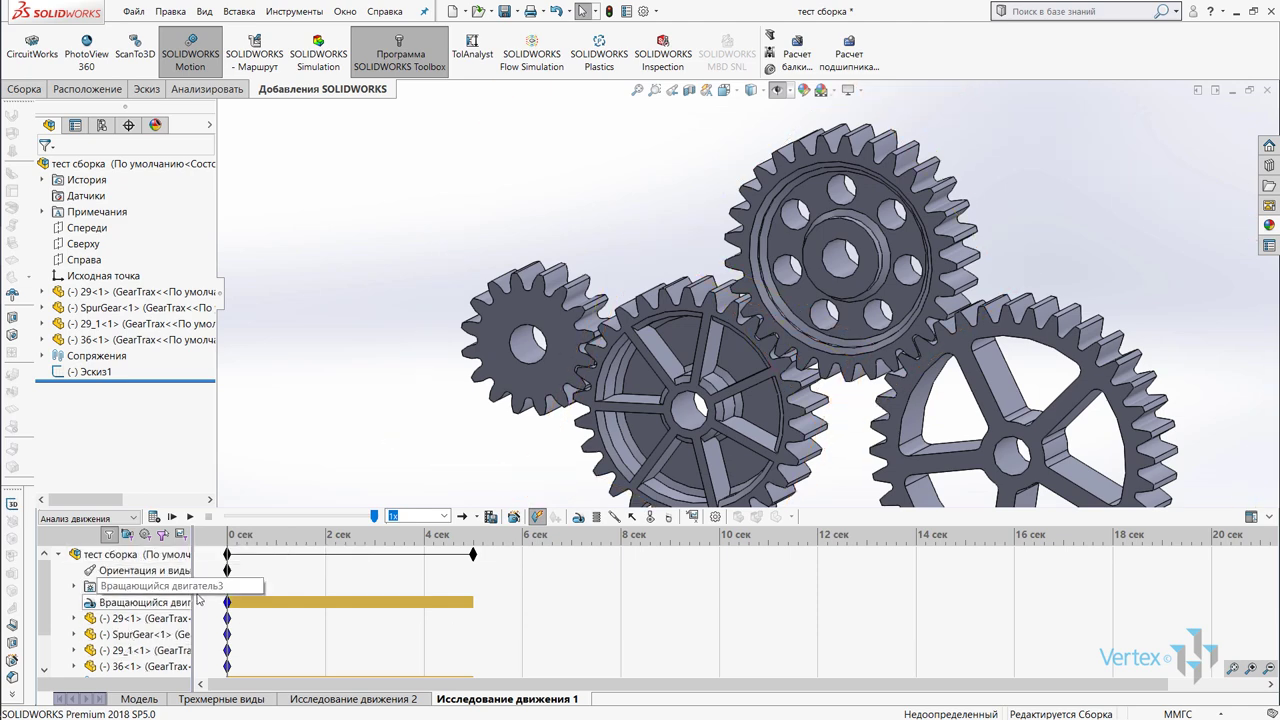
left_click_drag(196, 590, 276, 590)
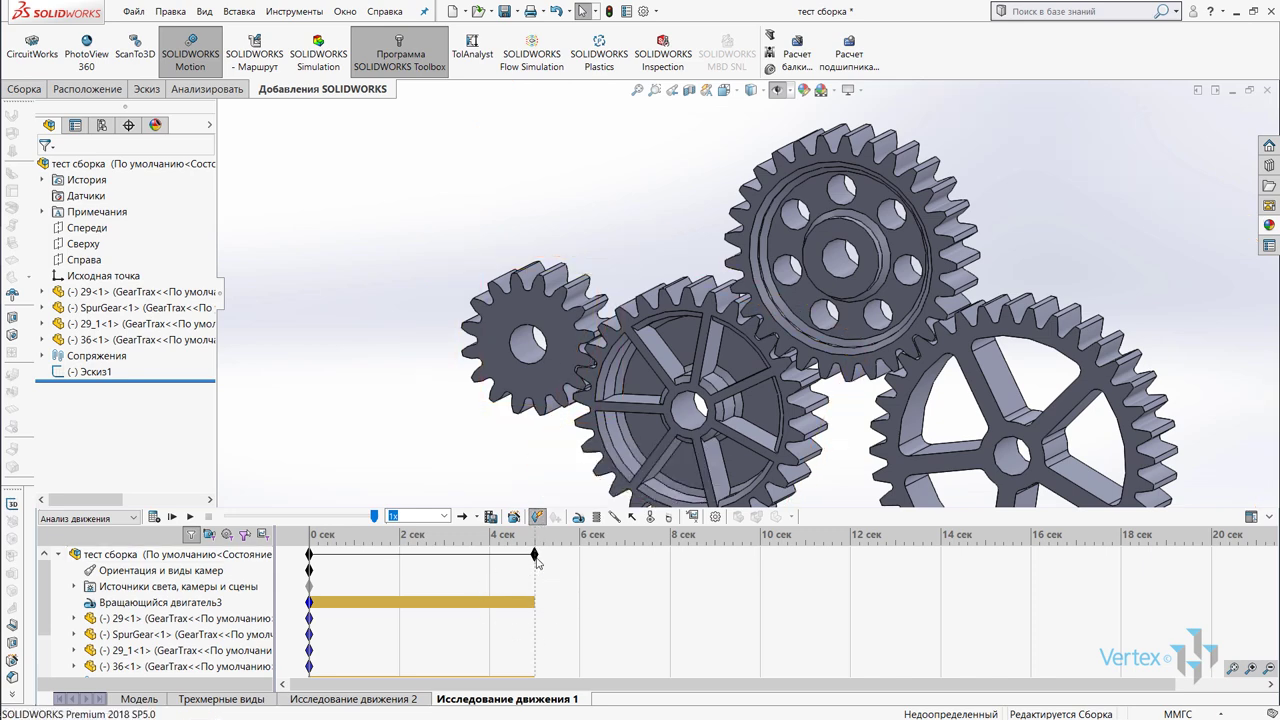
mouse_move(473, 554)
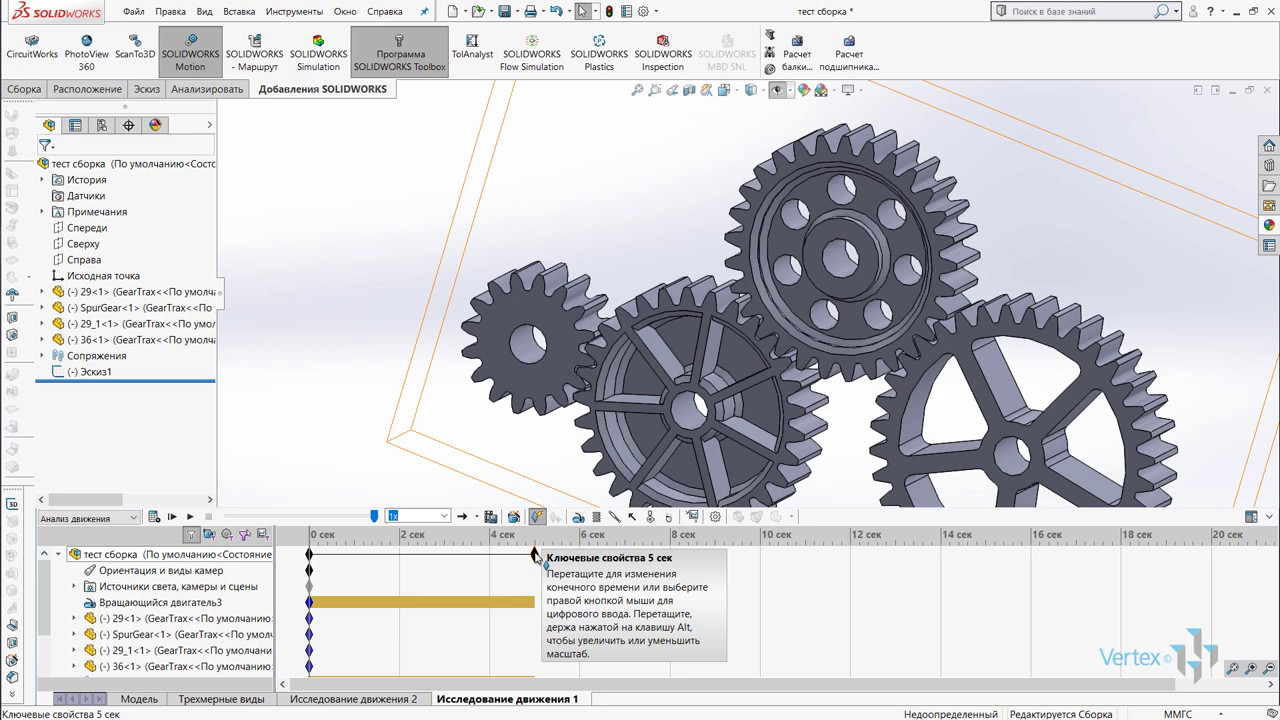
left_click_drag(534, 553, 760, 553)
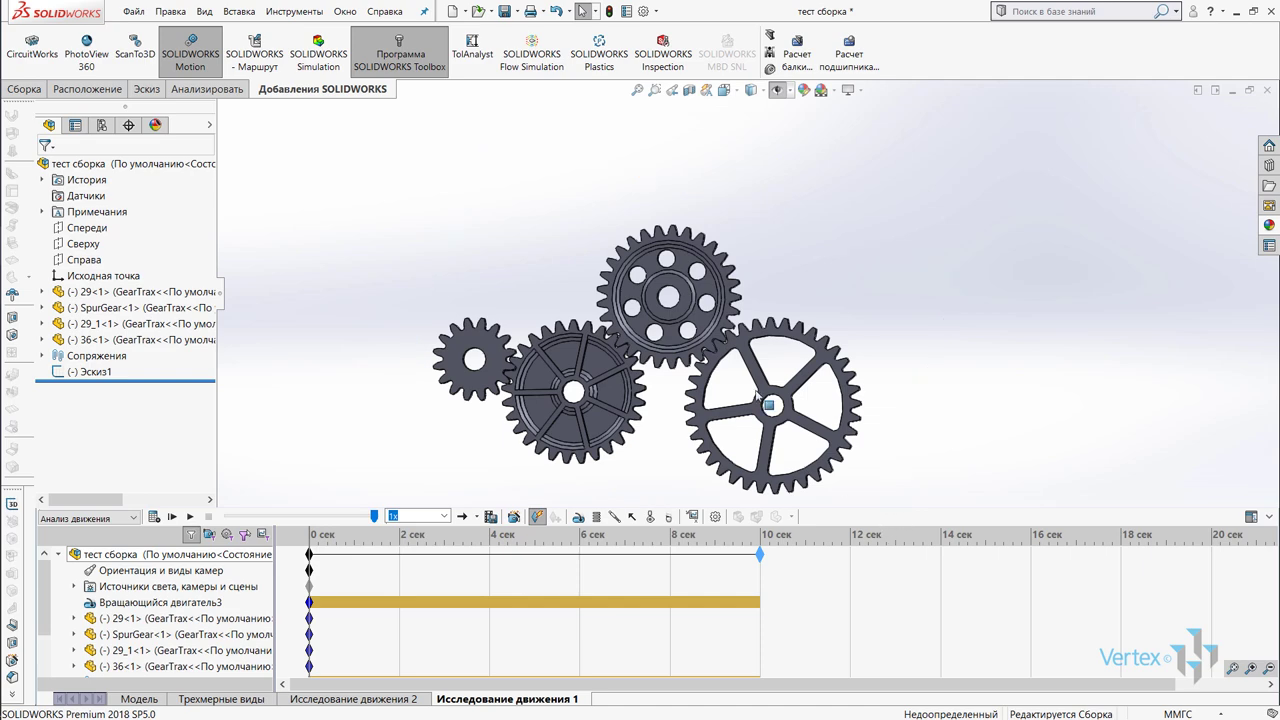
Step: Start a 3D contact with the small and spur gears, both materials Steel (Dry)
left_click(650, 518)
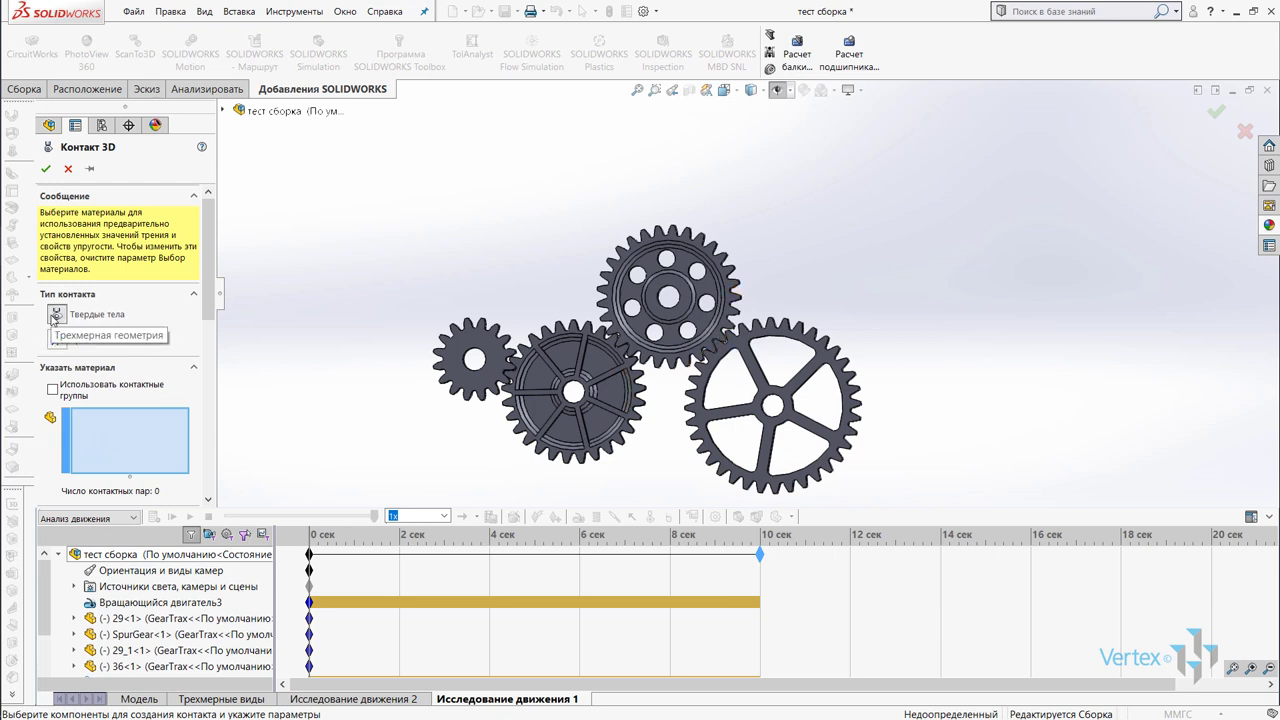
left_click(490, 372)
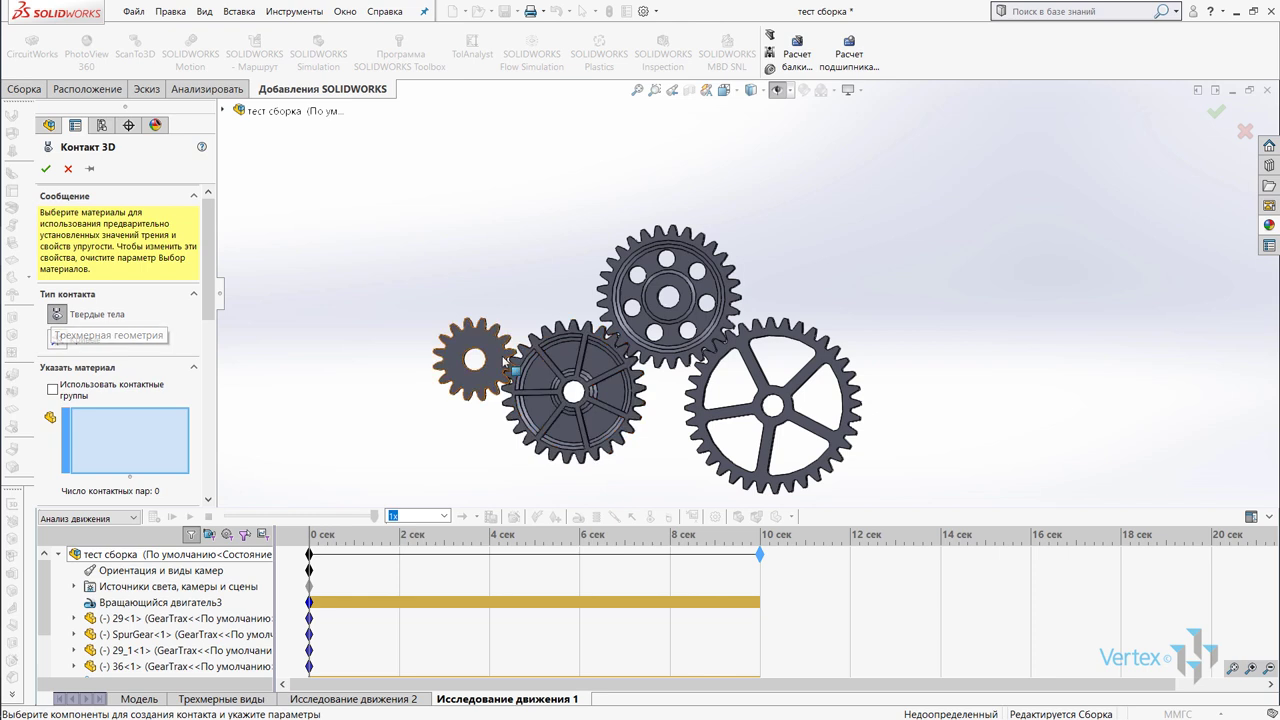
left_click(541, 370)
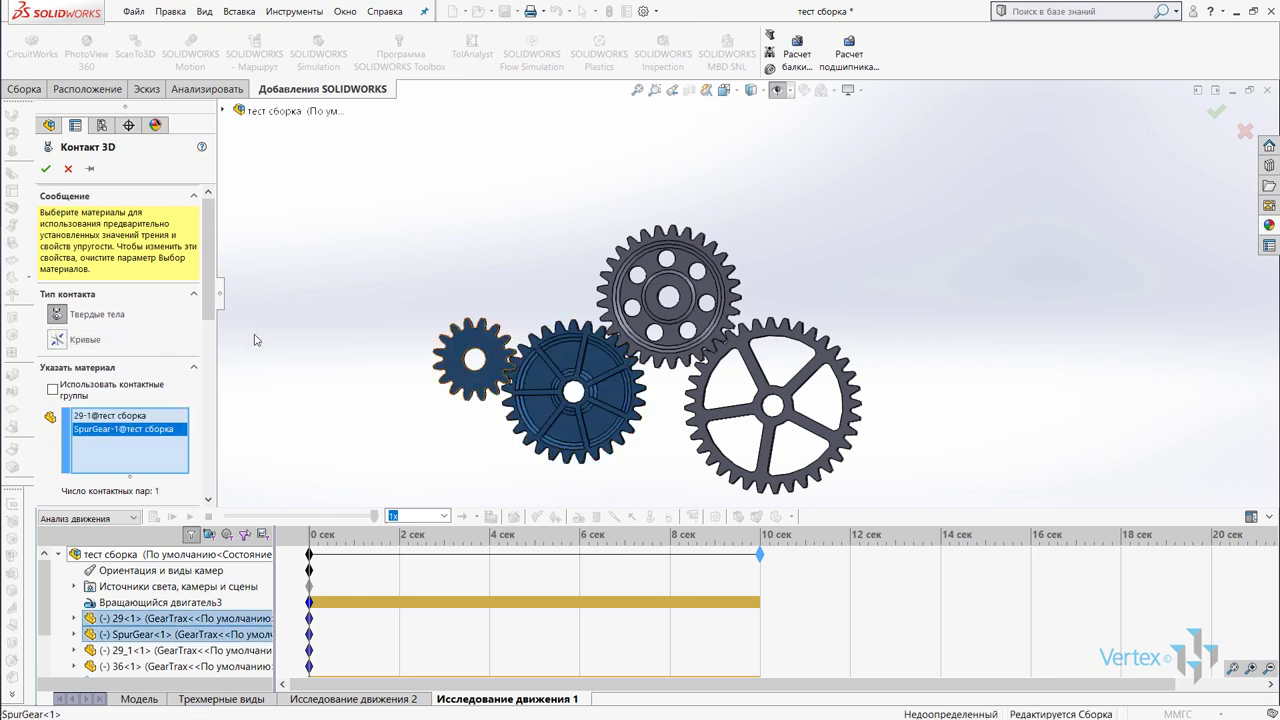
scroll(213, 280, "down", 4)
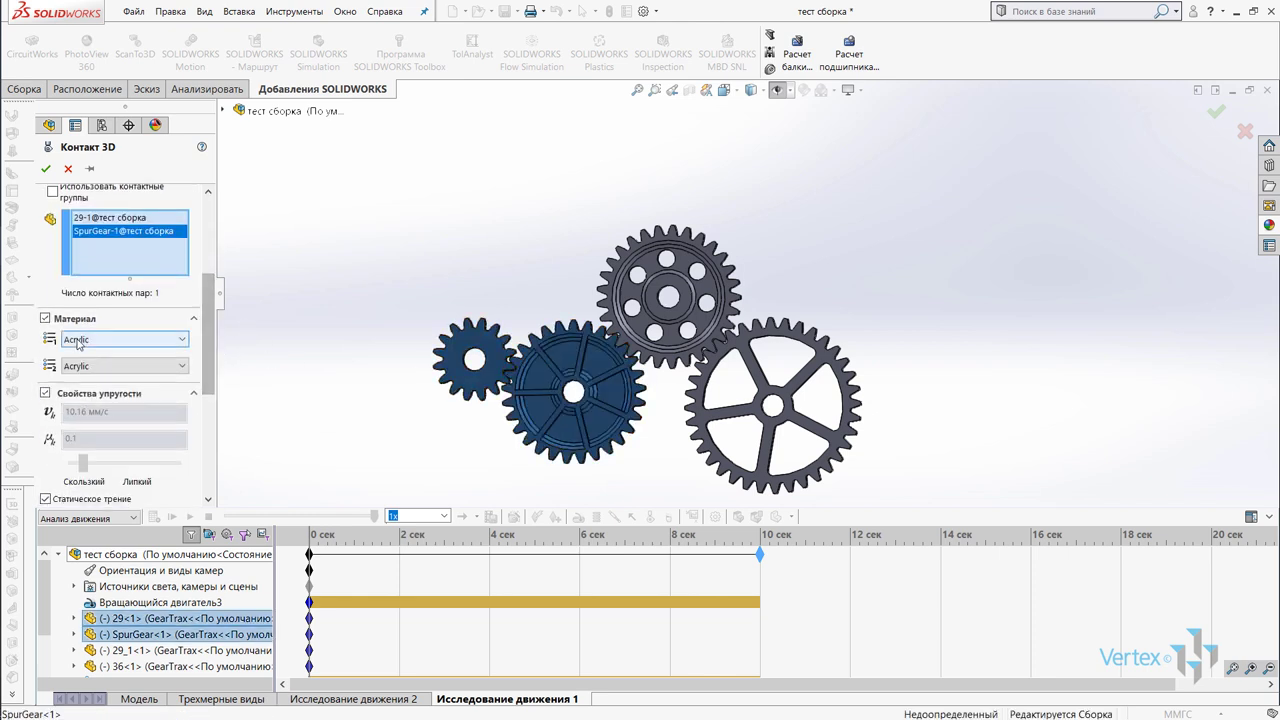
left_click(120, 340)
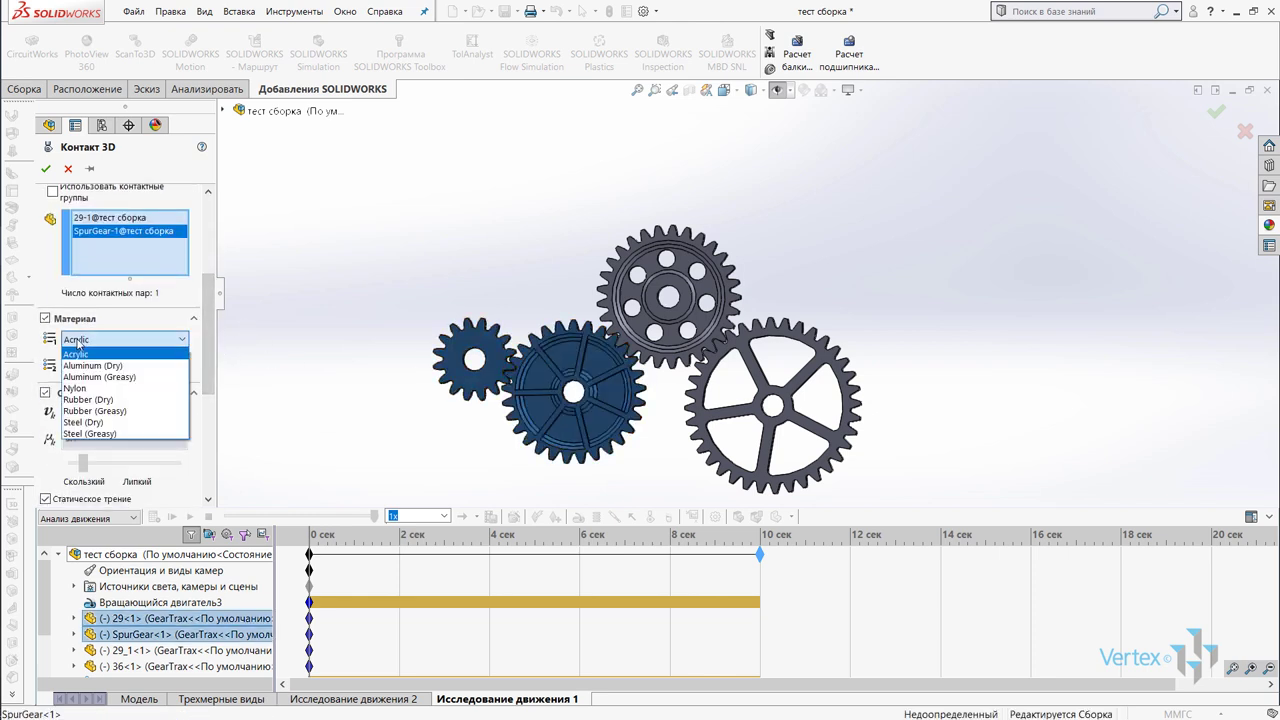
left_click(85, 422)
left_click(100, 366)
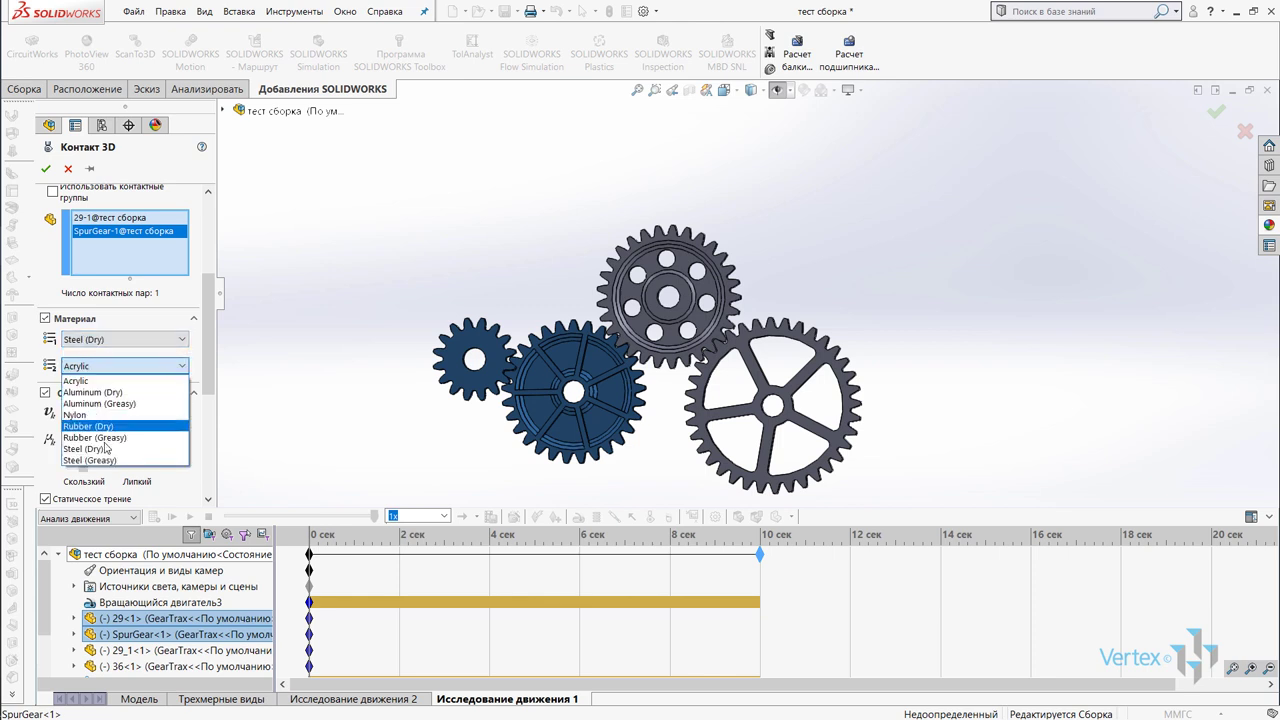
left_click(90, 450)
Step: Add the top and large right gears to reach 6 contact pairs and confirm
scroll(210, 330, "down", 4)
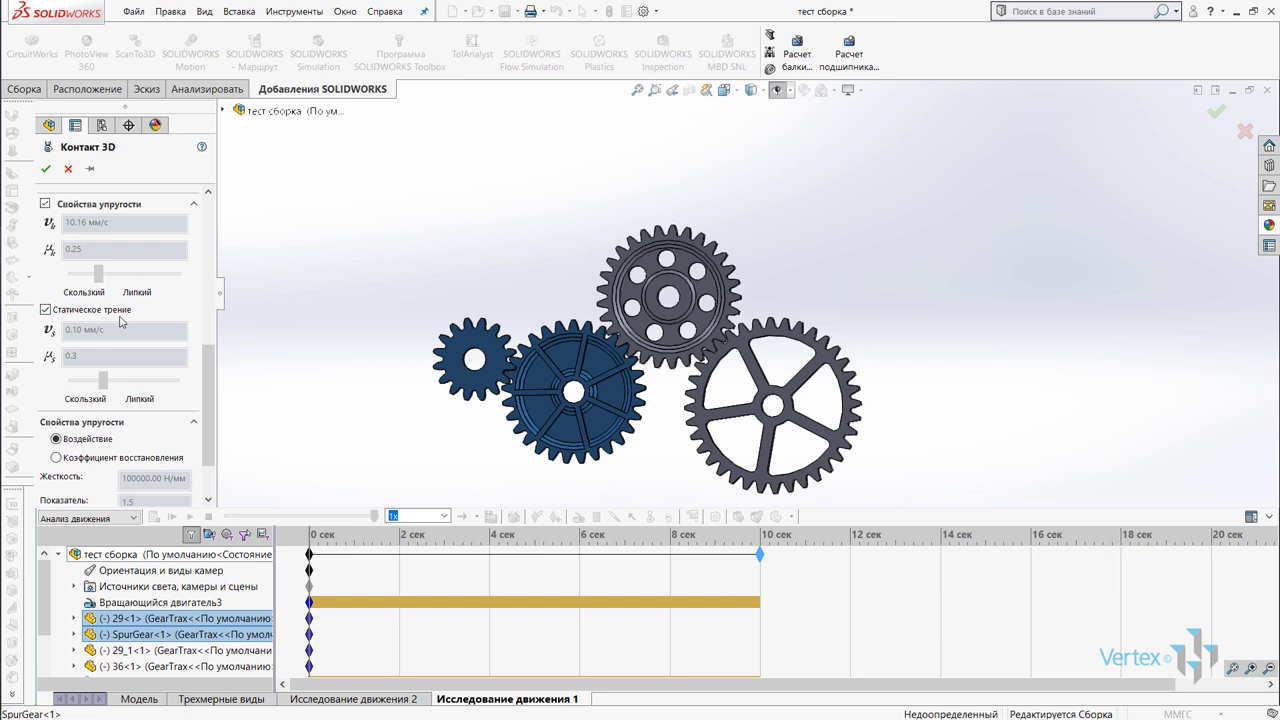
mouse_move(213, 420)
left_mouse_down()
mouse_move(212, 455)
mouse_move(212, 300)
left_mouse_up()
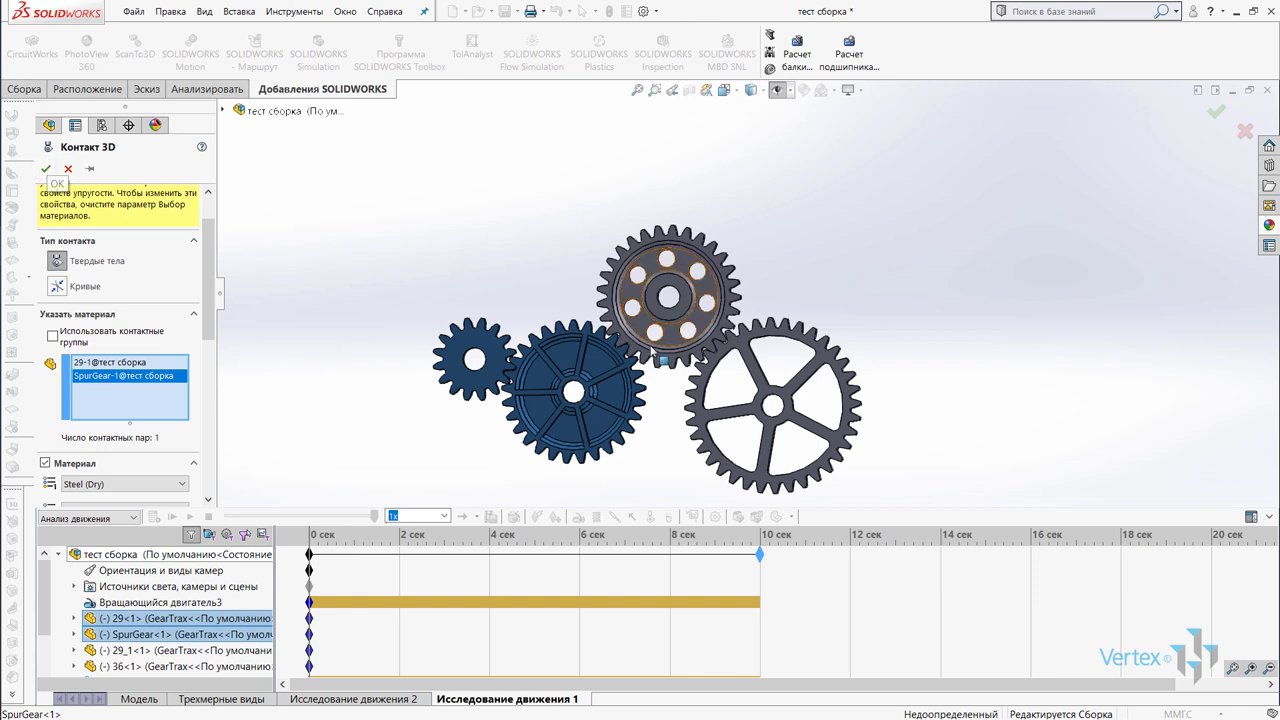
left_click(645, 356)
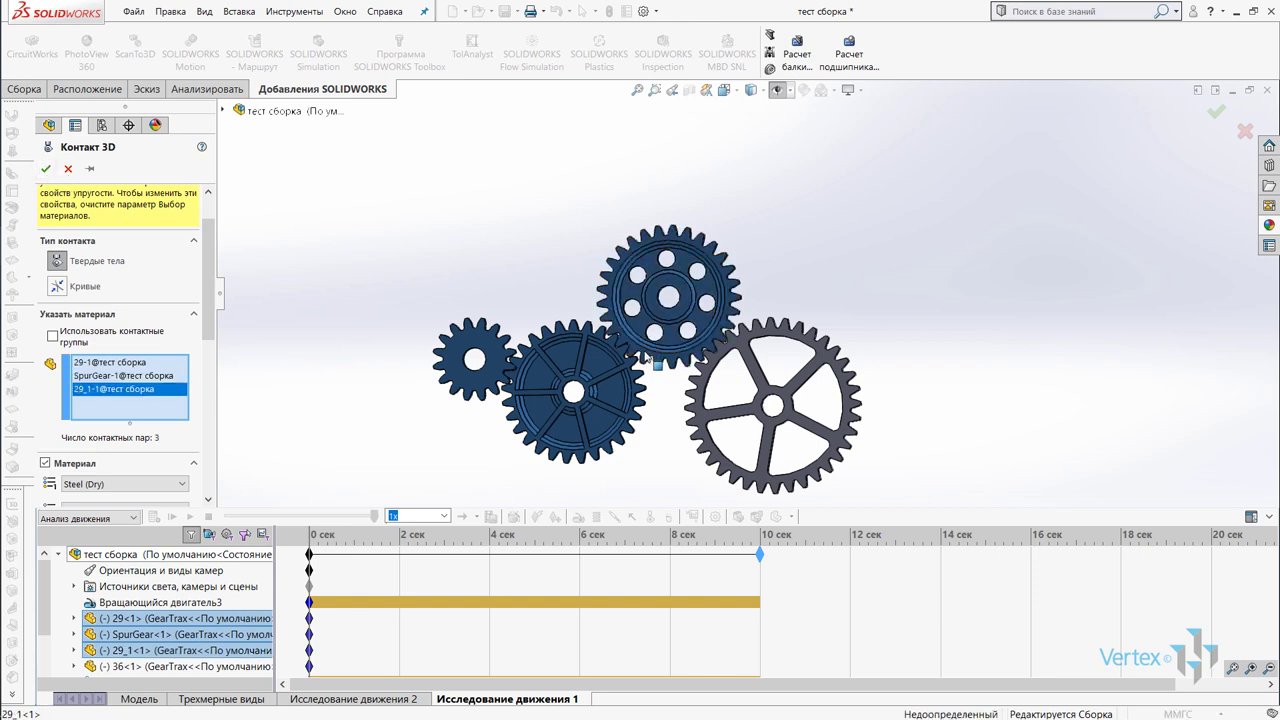
left_click(750, 350)
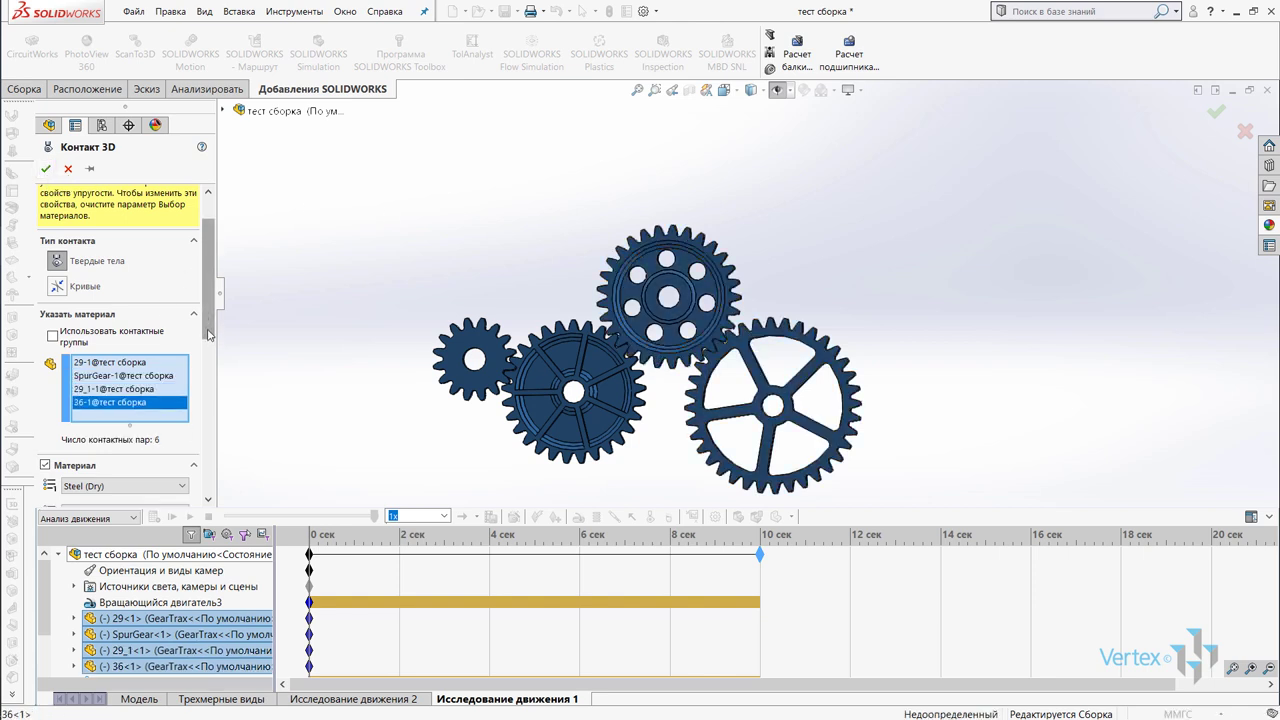
left_click_drag(210, 335, 231, 427)
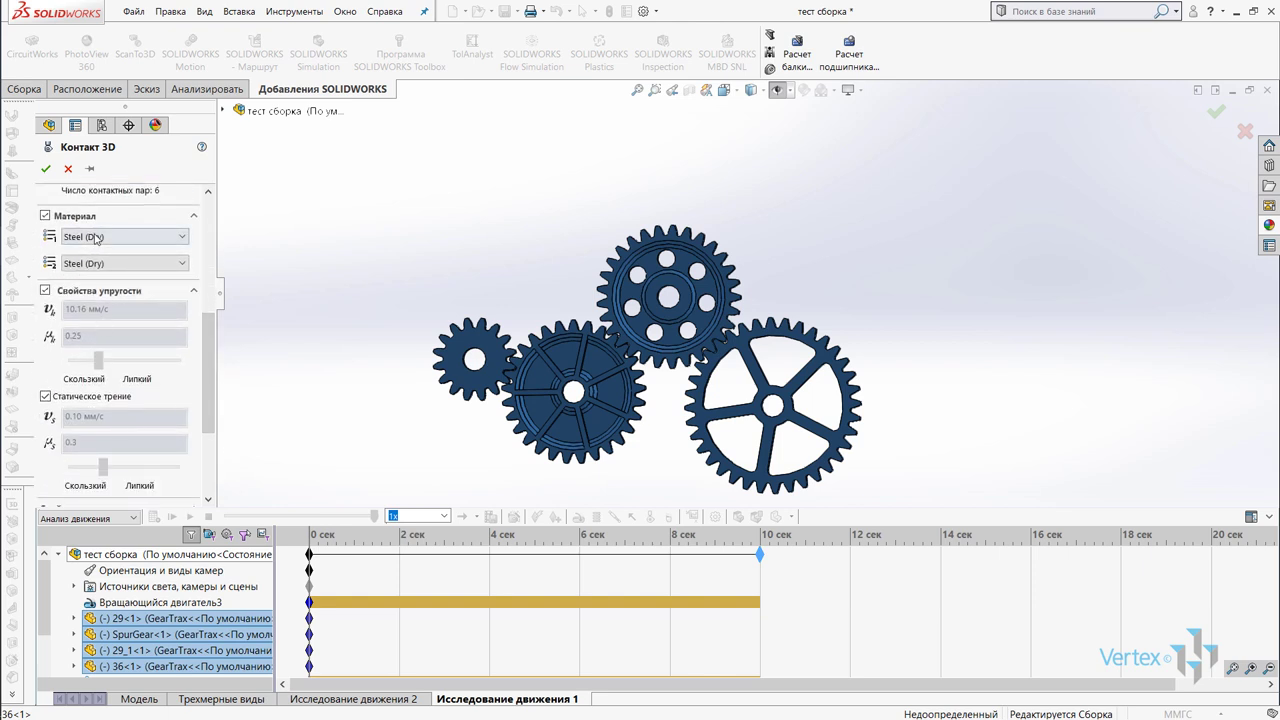
left_click(46, 169)
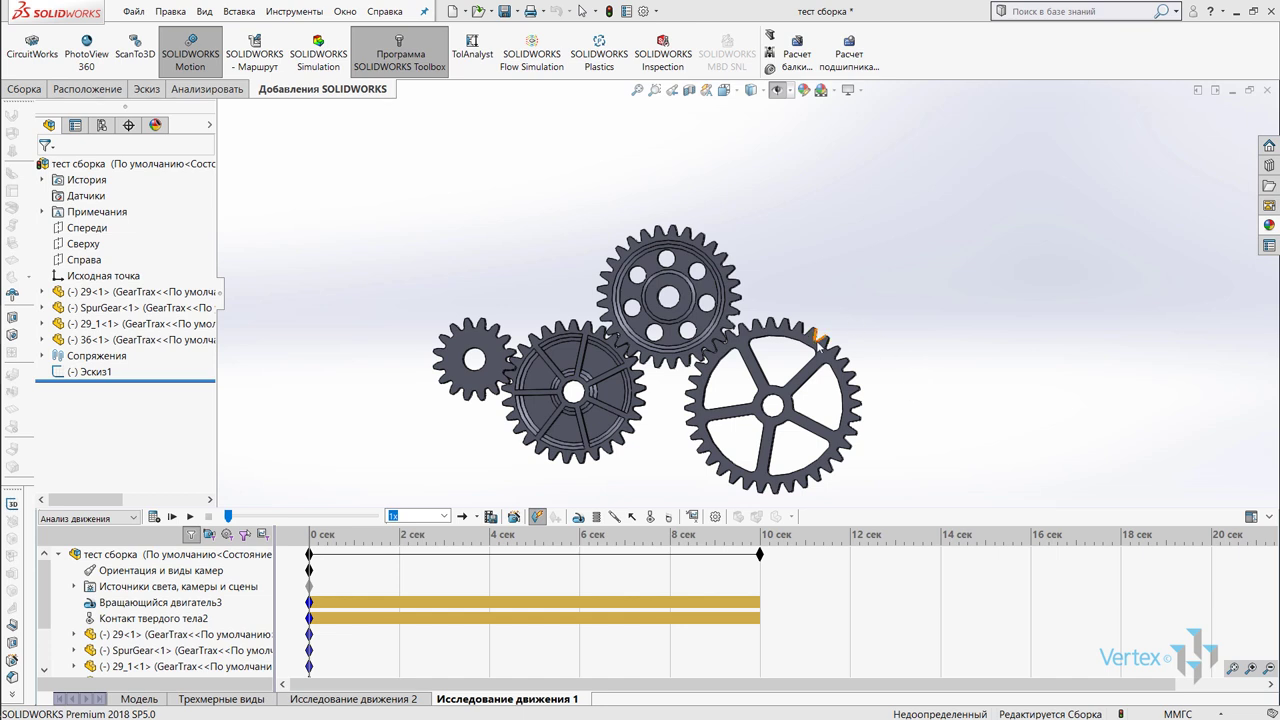
Step: Set a new result to Displacement/Velocity/Acceleration > Угловое перемещение magnitude
left_click(818, 342)
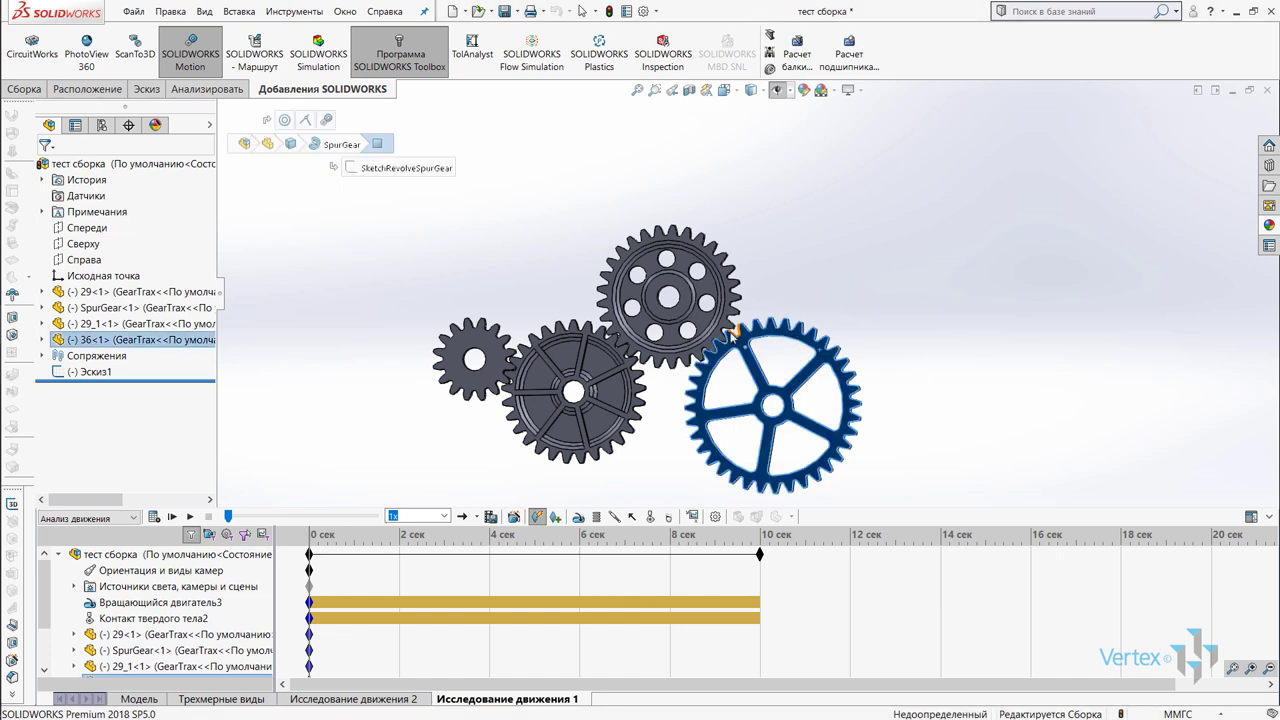
left_click(693, 516)
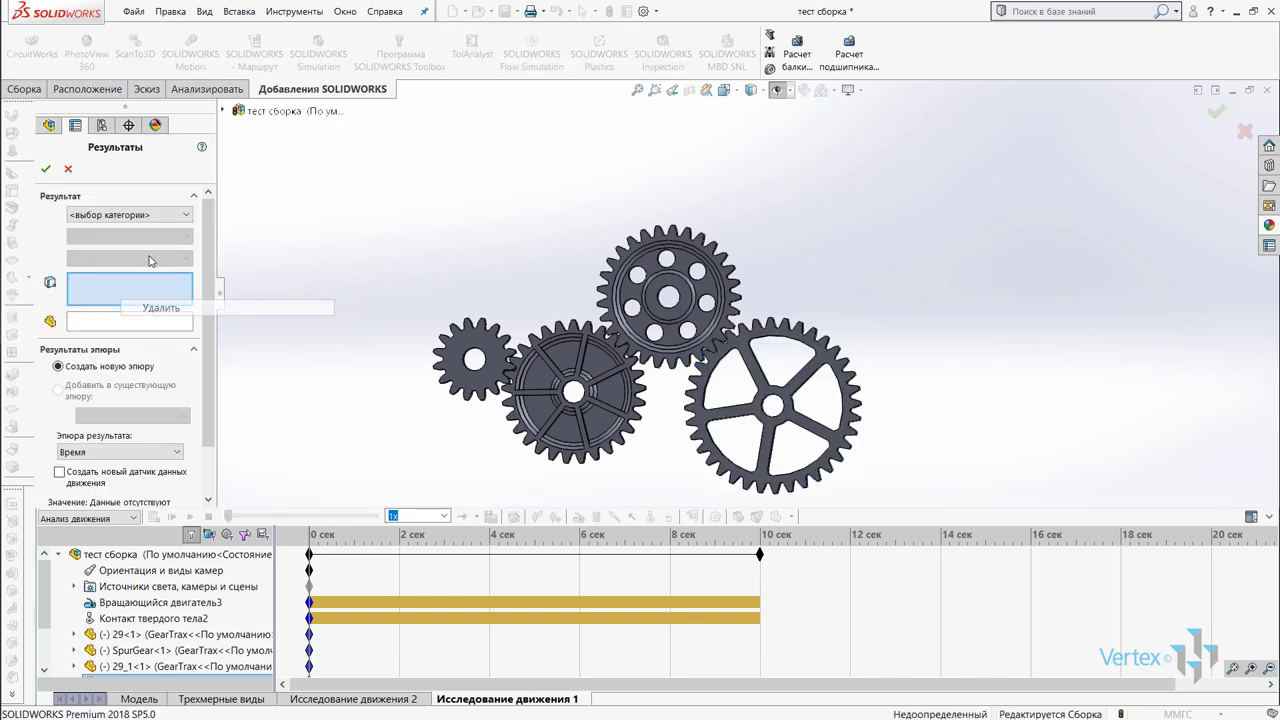
left_click(140, 214)
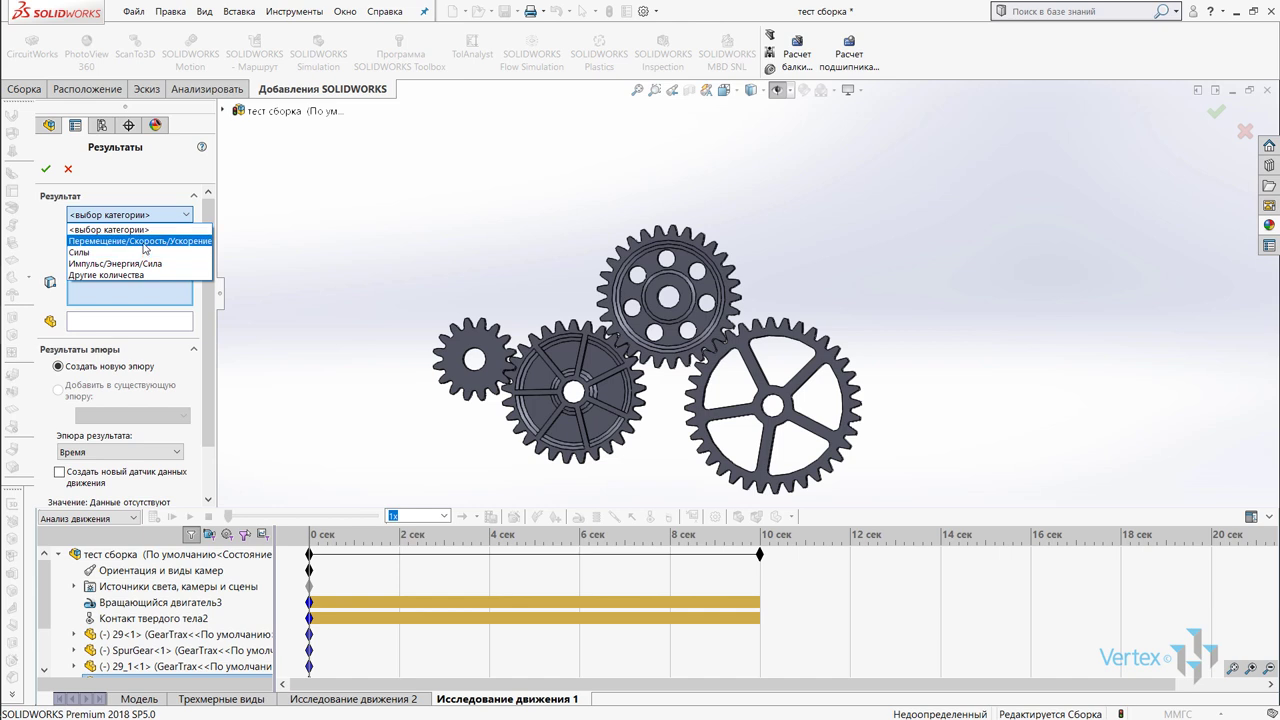
left_click(144, 242)
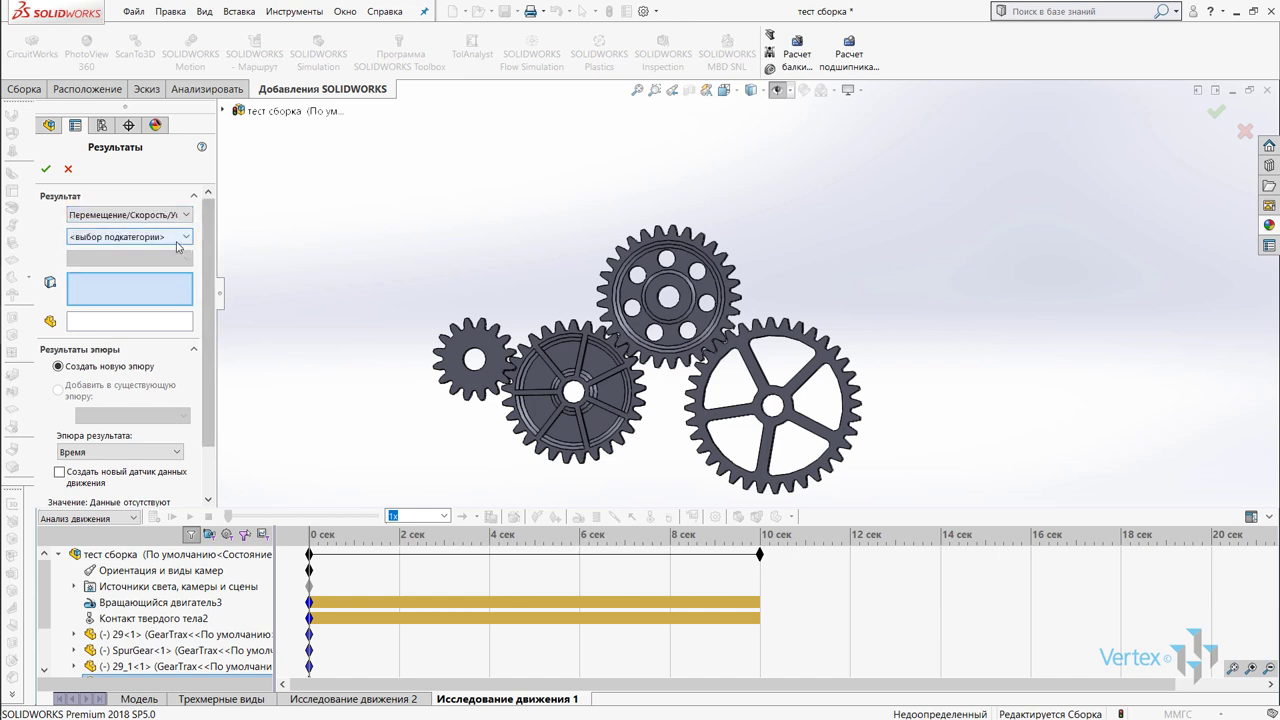
left_click(180, 245)
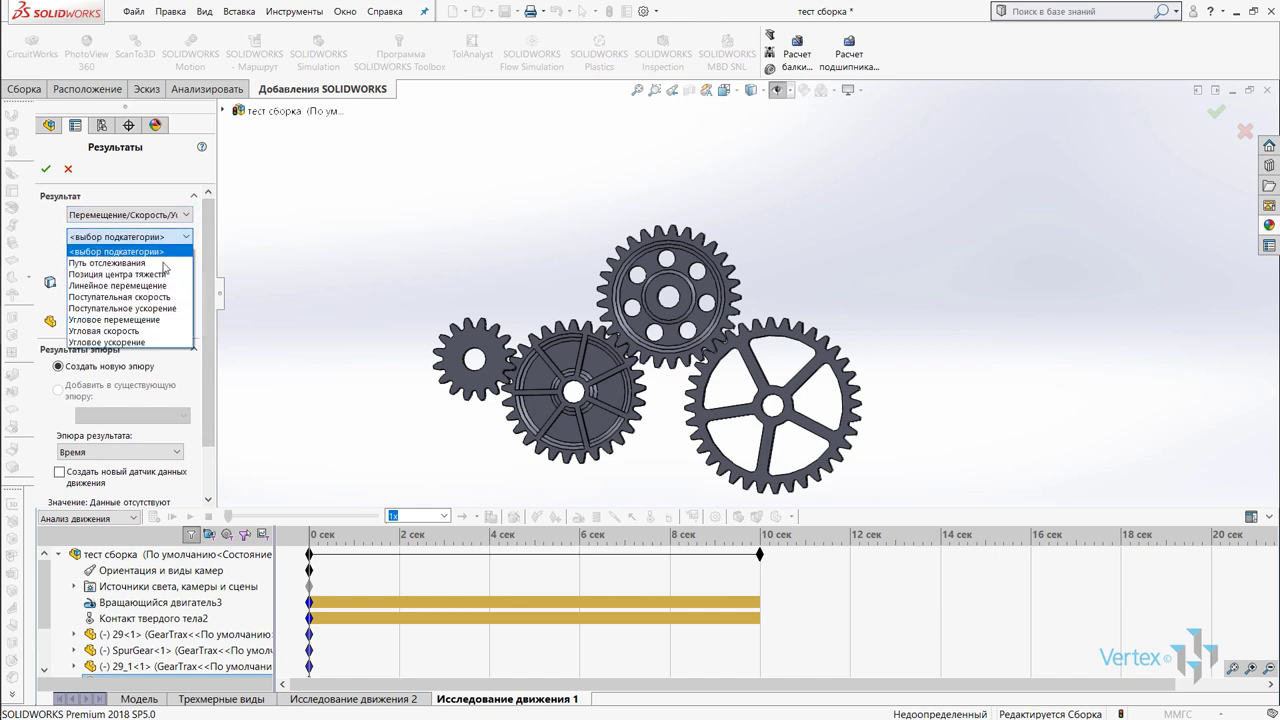
left_click(130, 319)
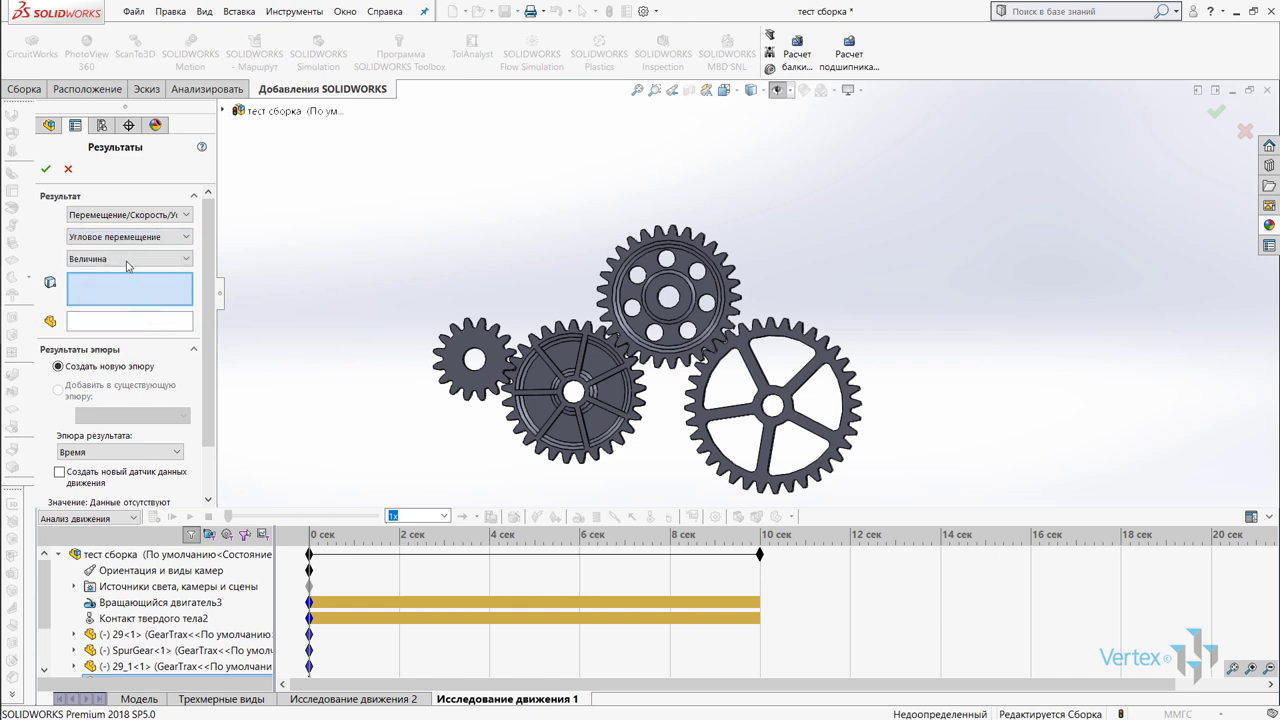
Step: Use gear mate Сопряжения редуктора3 as the result's reference and create the plot
left_click(224, 111)
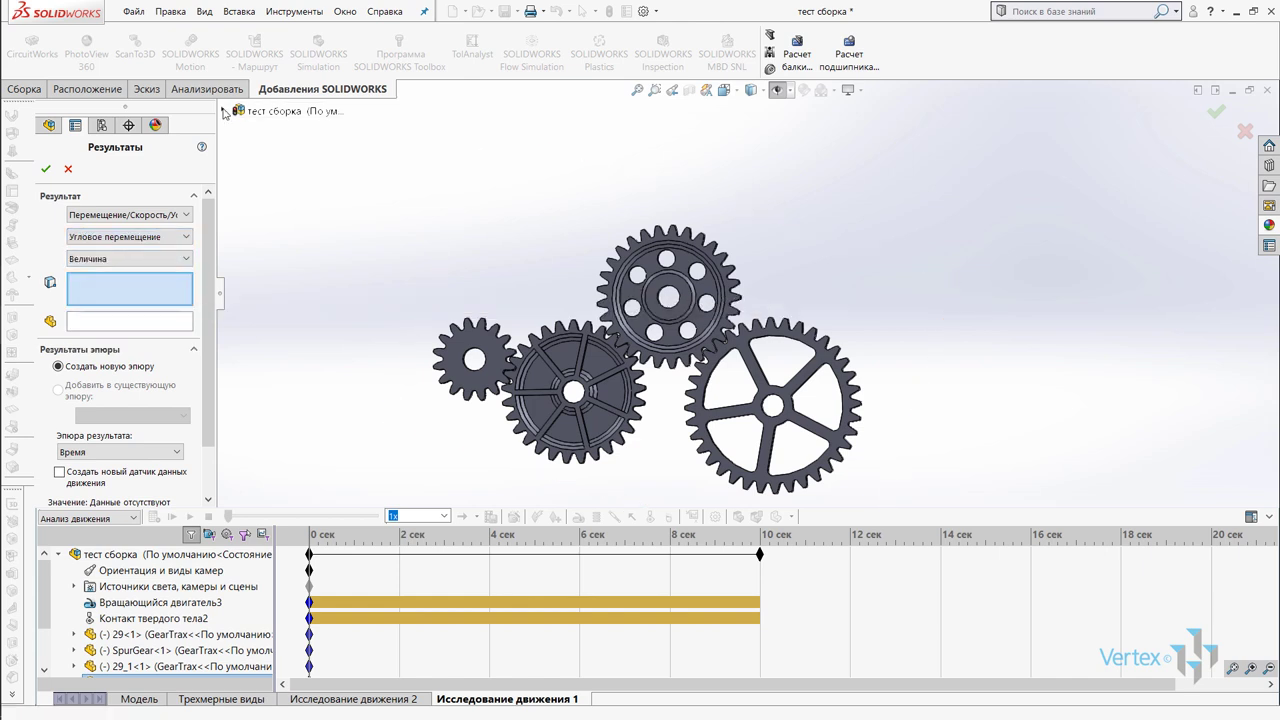
left_click(239, 303)
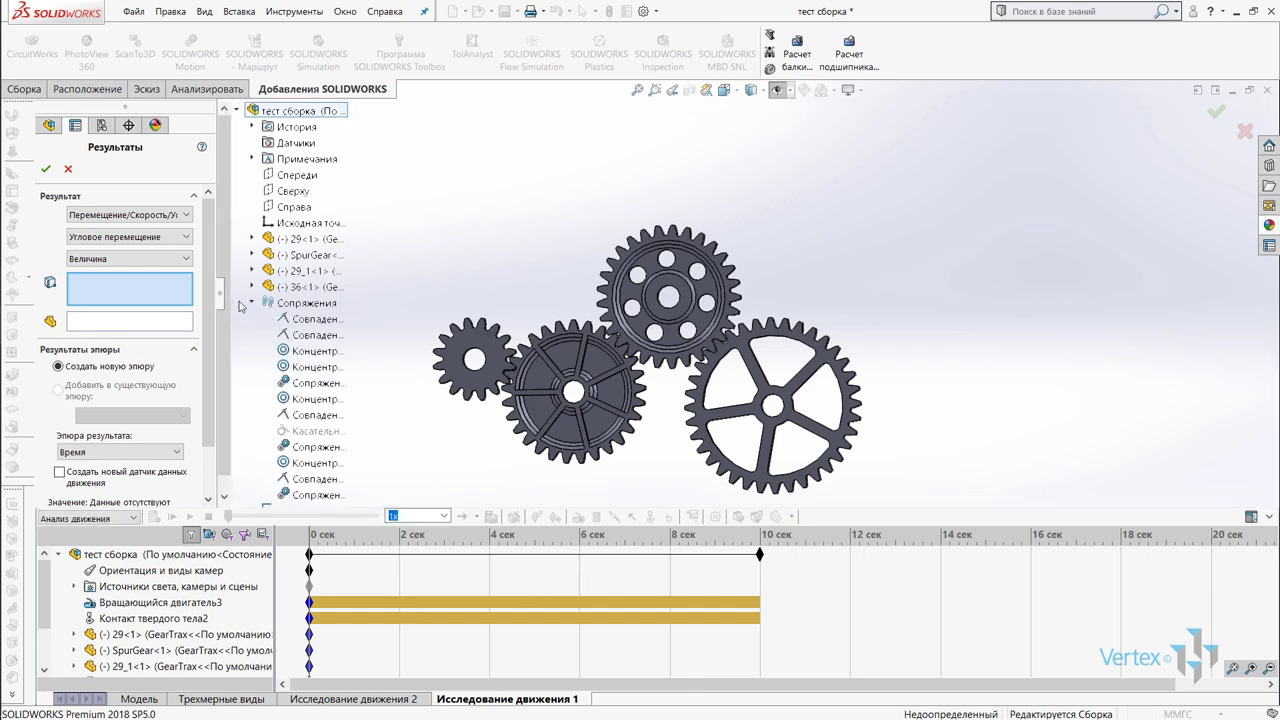
scroll(330, 400, "down", 1)
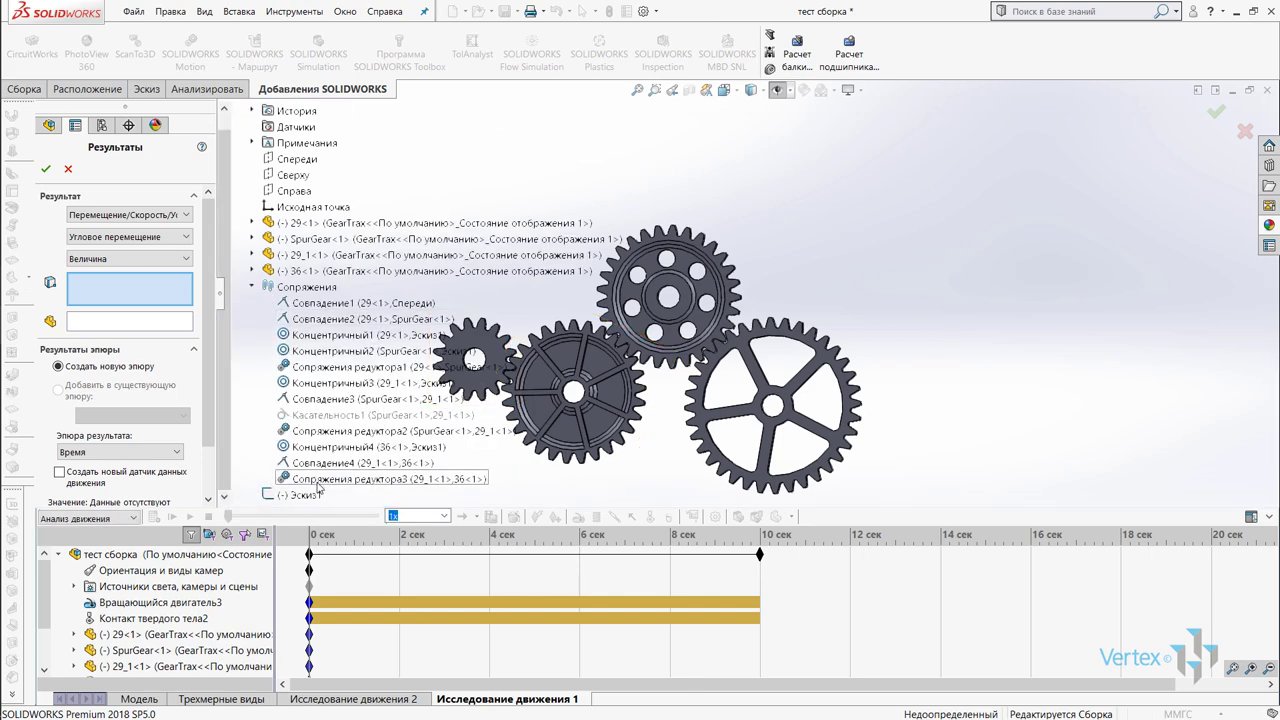
left_click(318, 483)
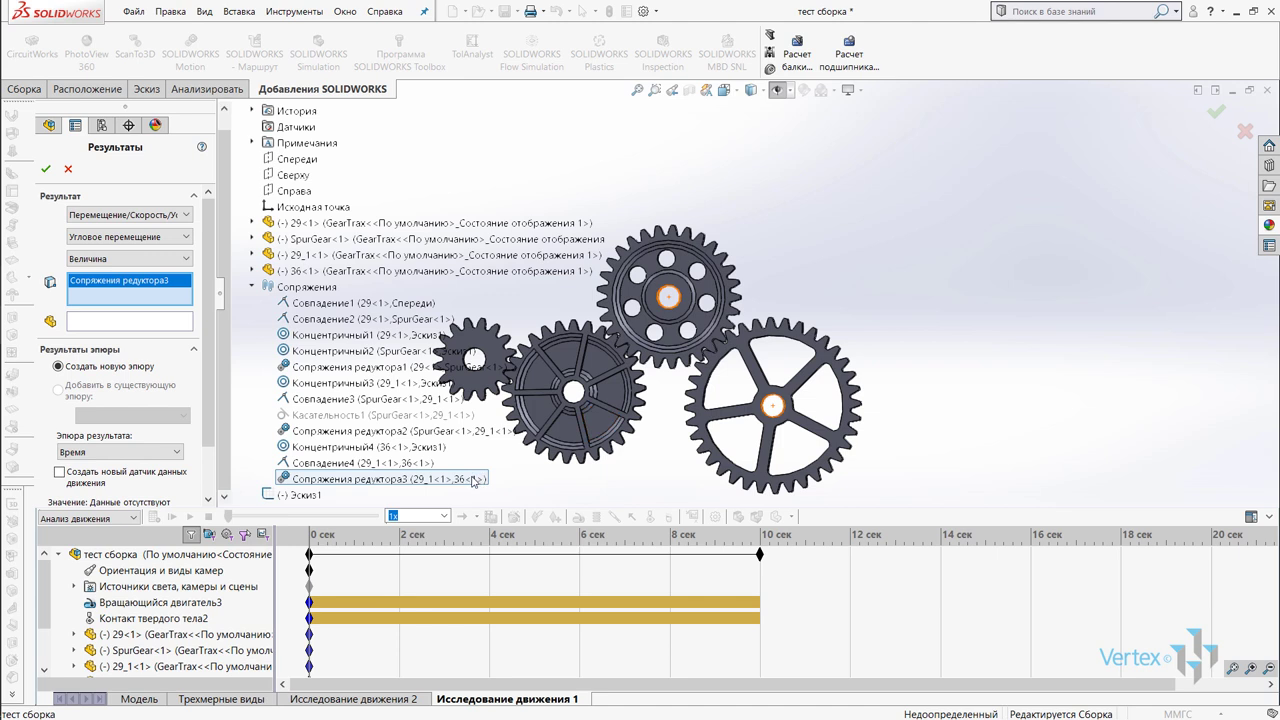
scroll(214, 345, "down", 3)
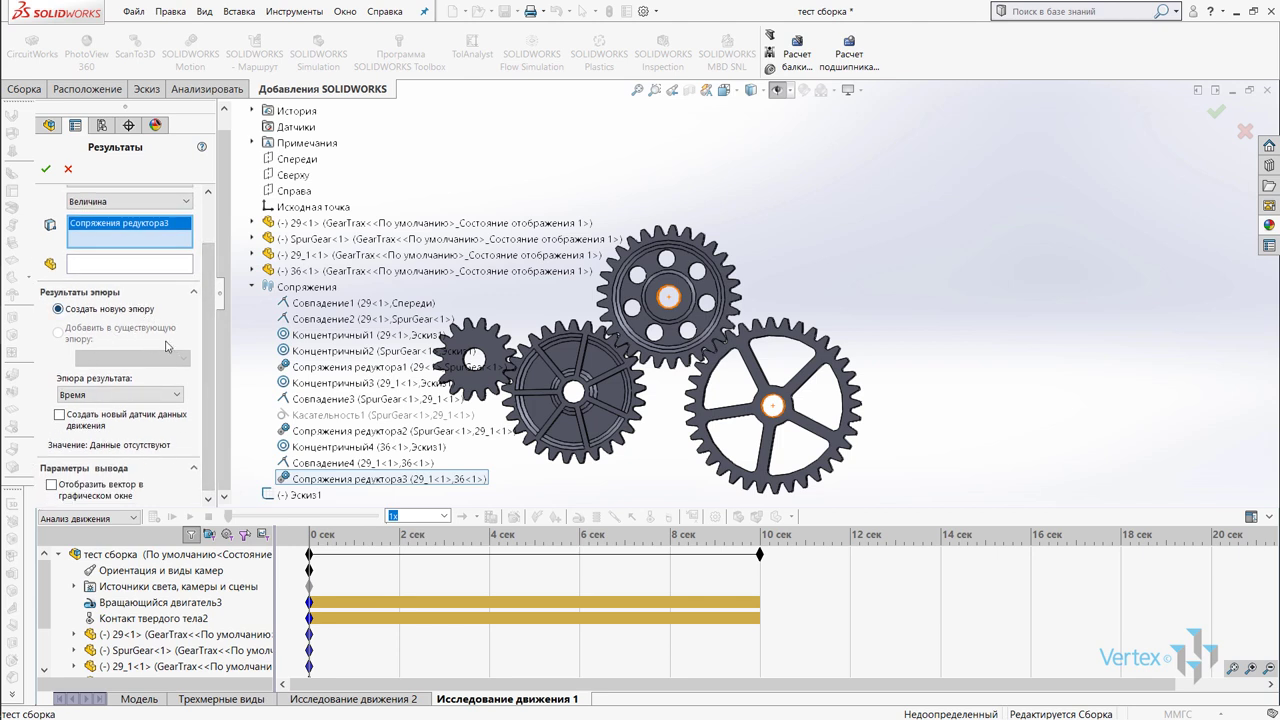
left_click(45, 169)
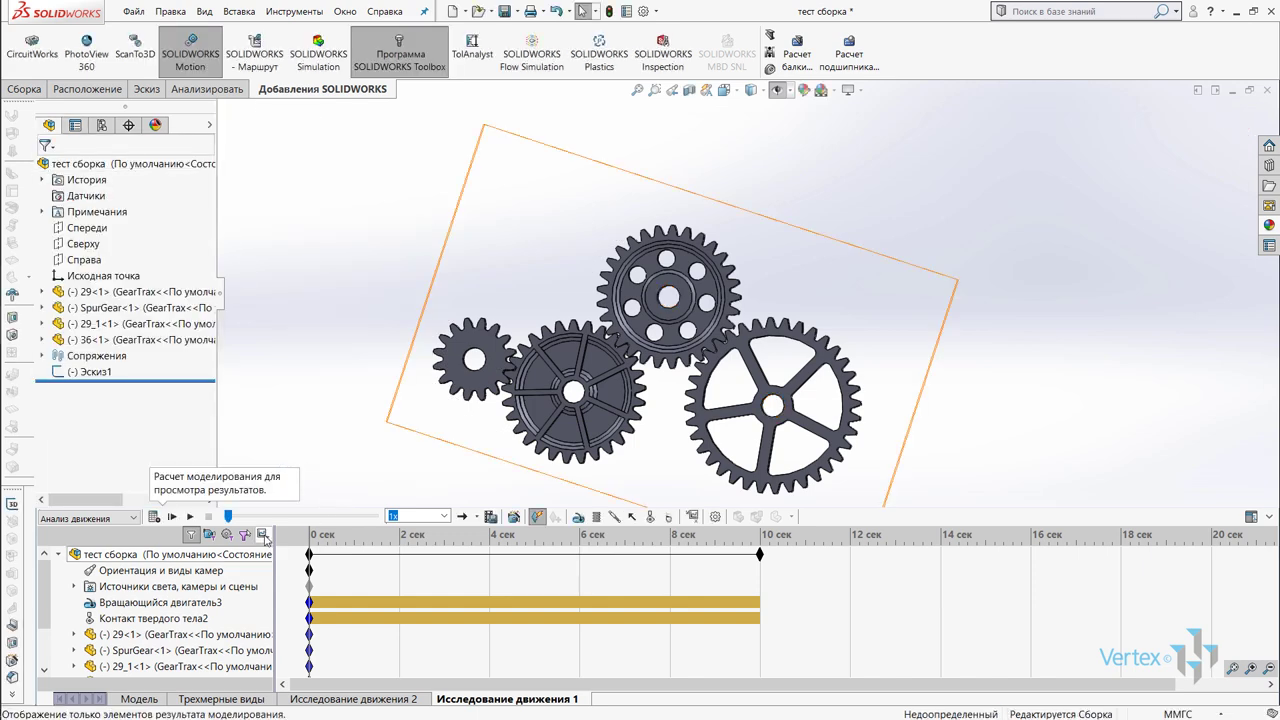
Step: Filter the study tree to results and expand the angular displacement plot into its Время and Угловое перемещение series
left_click(263, 535)
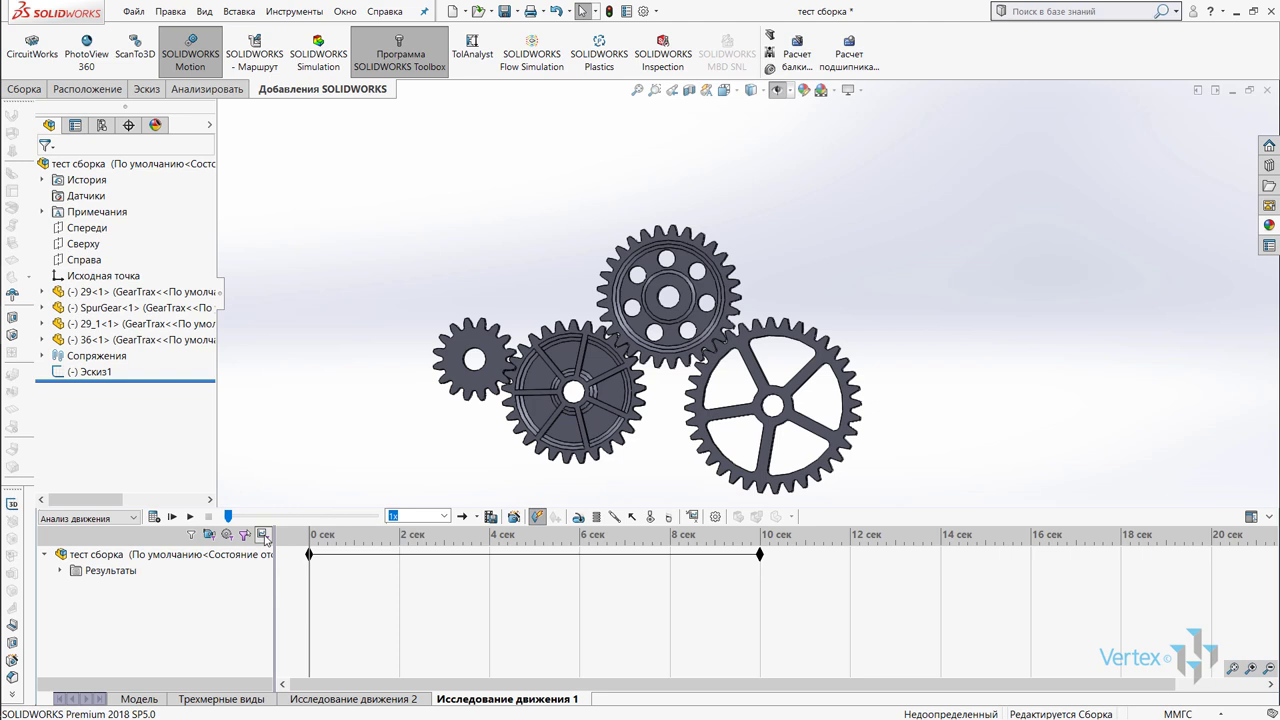
left_click(58, 571)
left_click(189, 587)
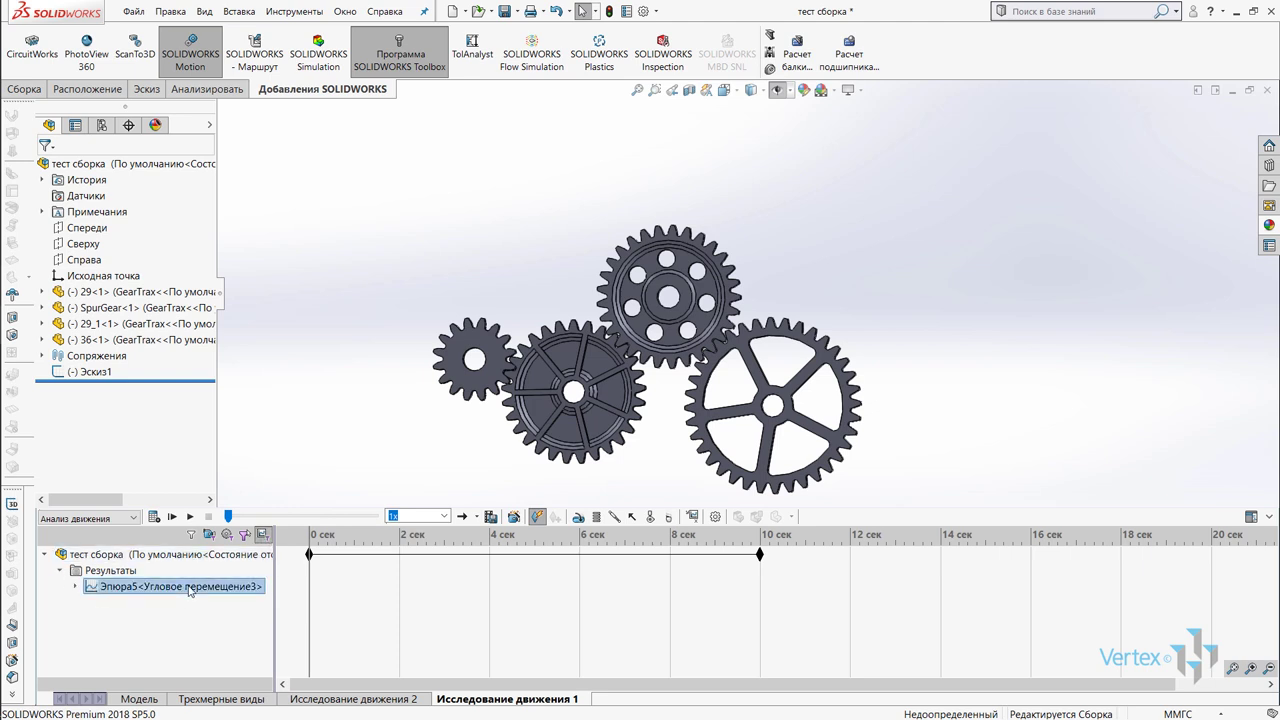
left_click(76, 587)
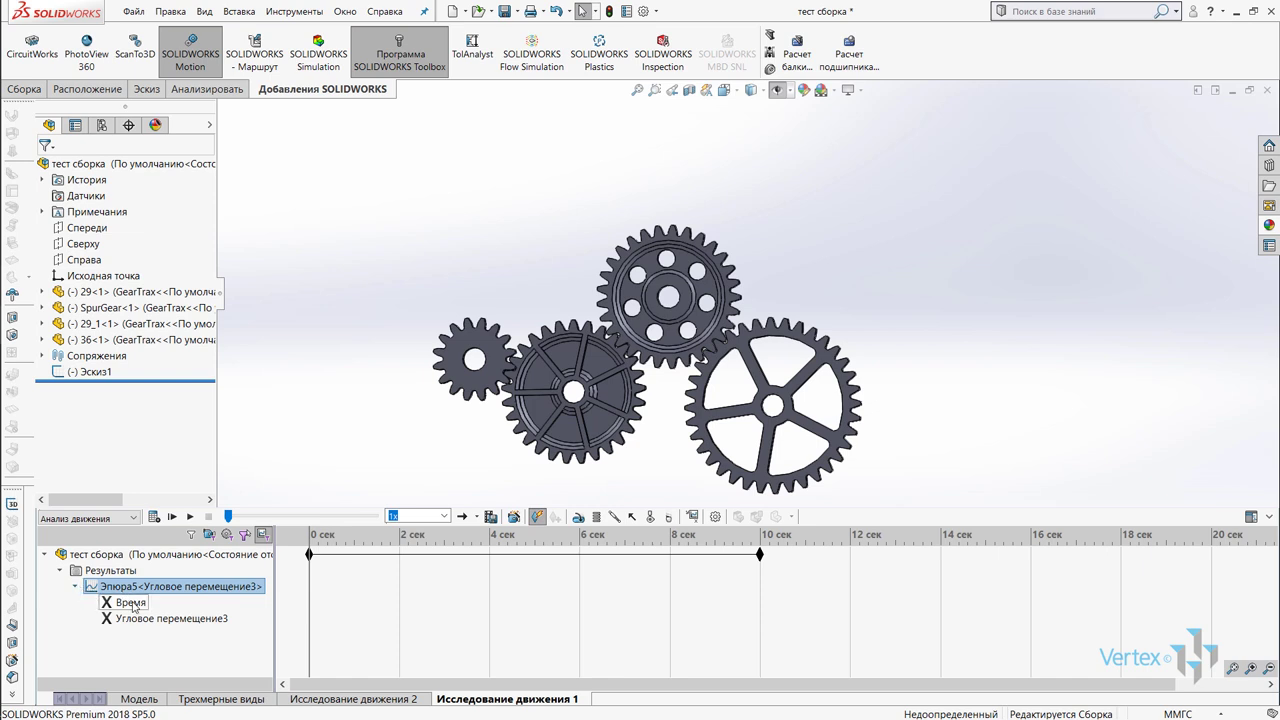
left_click(131, 603)
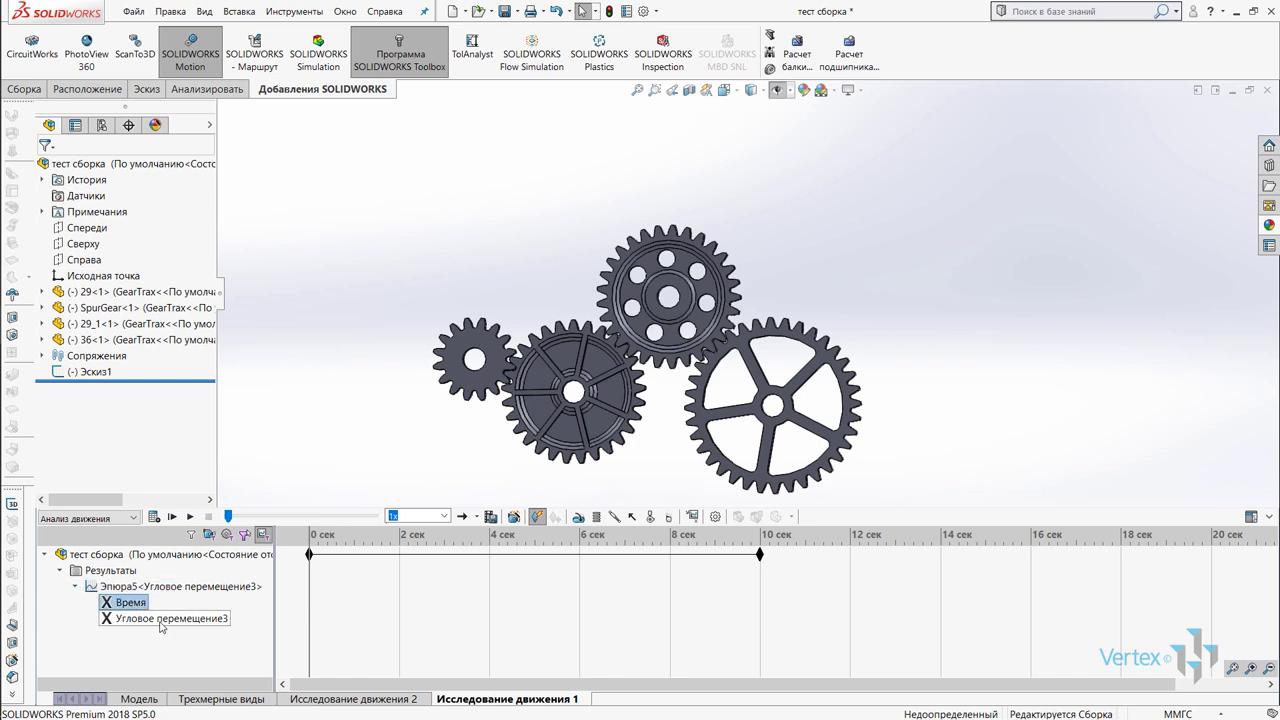
left_click(161, 620)
left_click(129, 604)
right_click(136, 621)
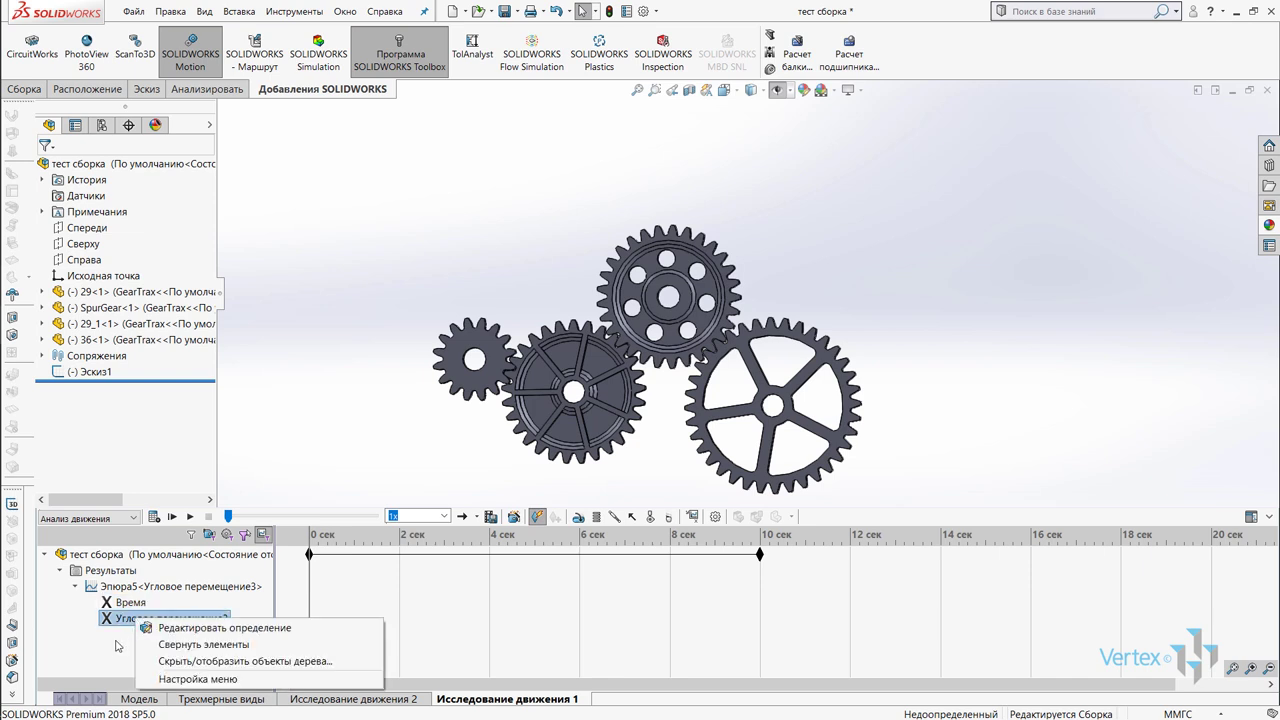
left_click(114, 648)
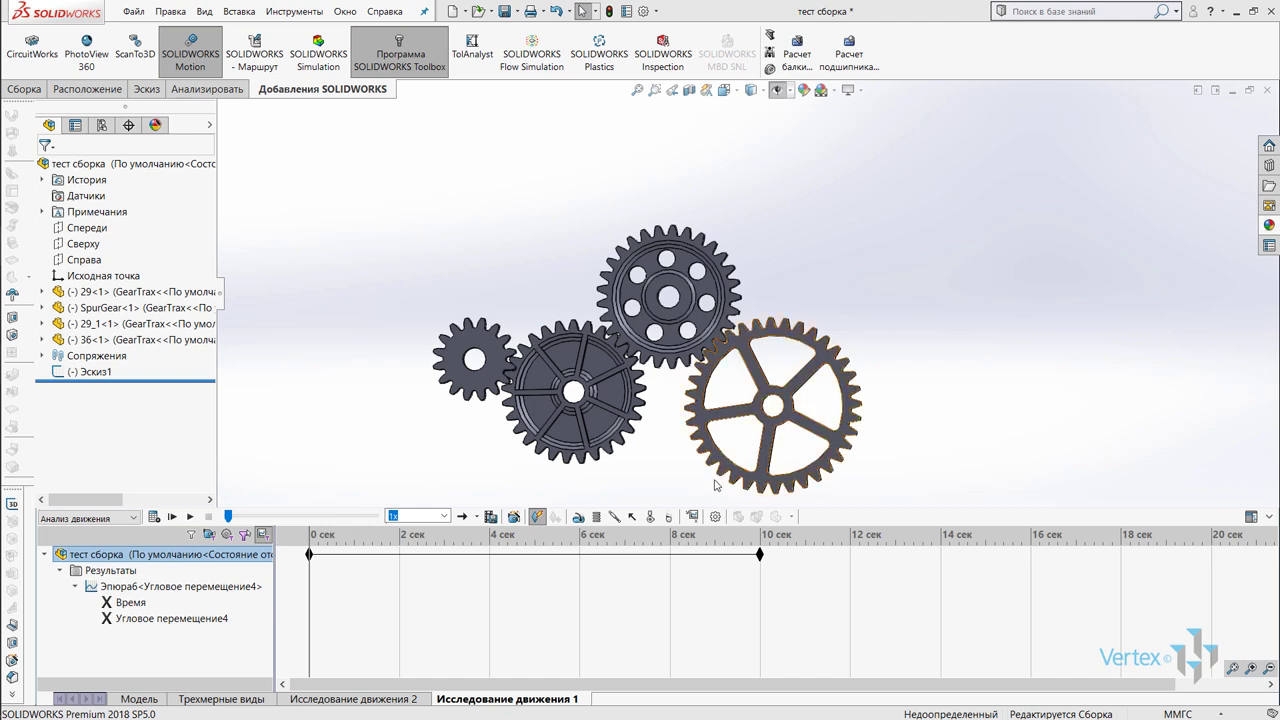
Step: Set a new result to Силы > motor torque, Z-составляющая
left_click(731, 405)
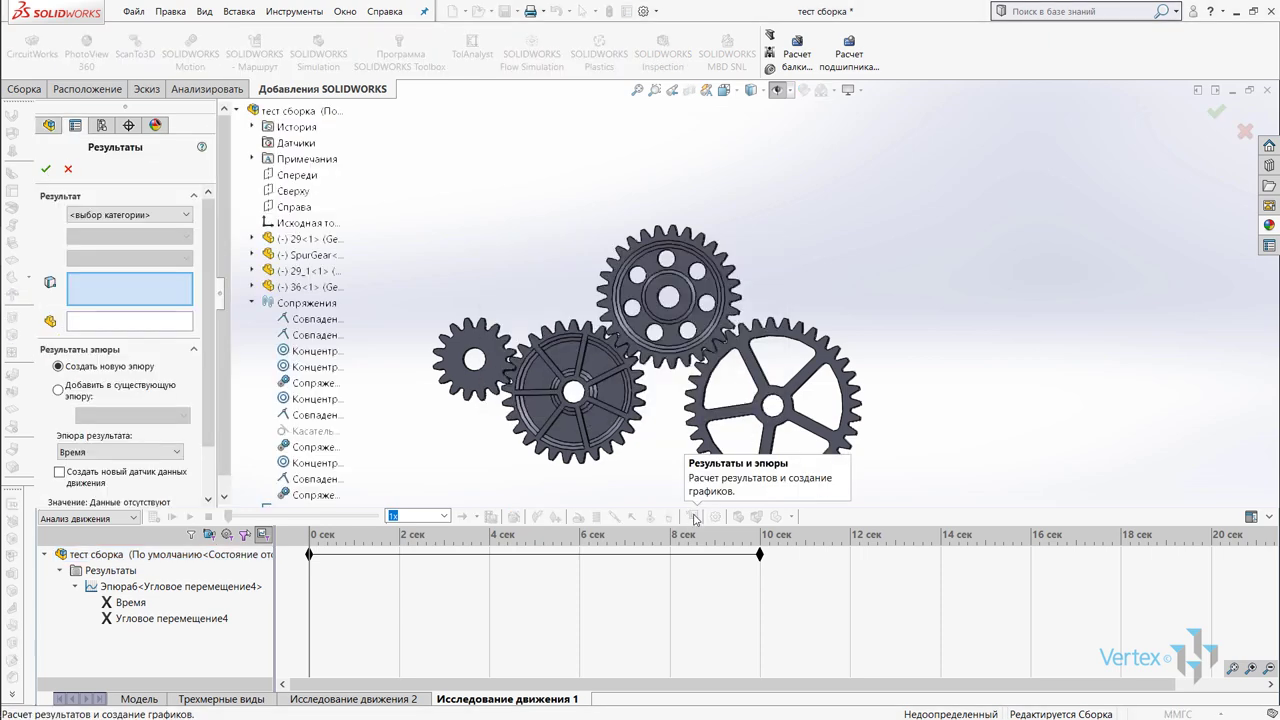
left_click(126, 213)
left_click(120, 253)
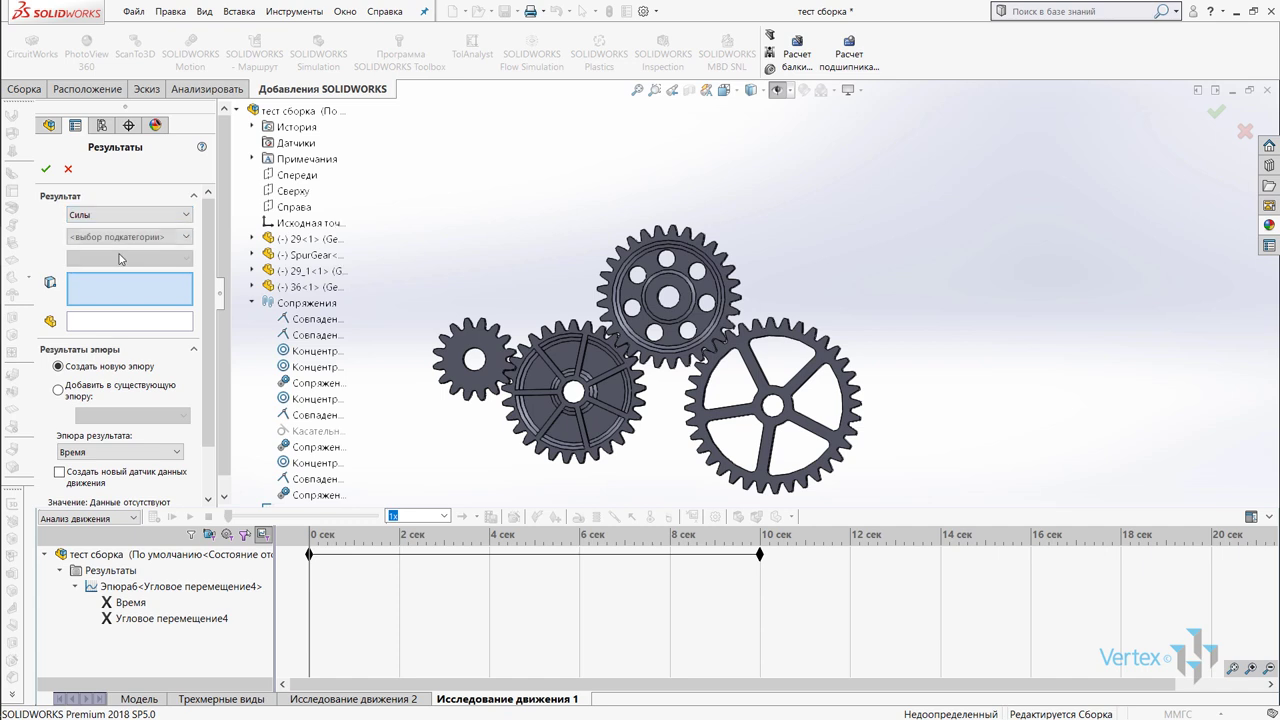
left_click(121, 240)
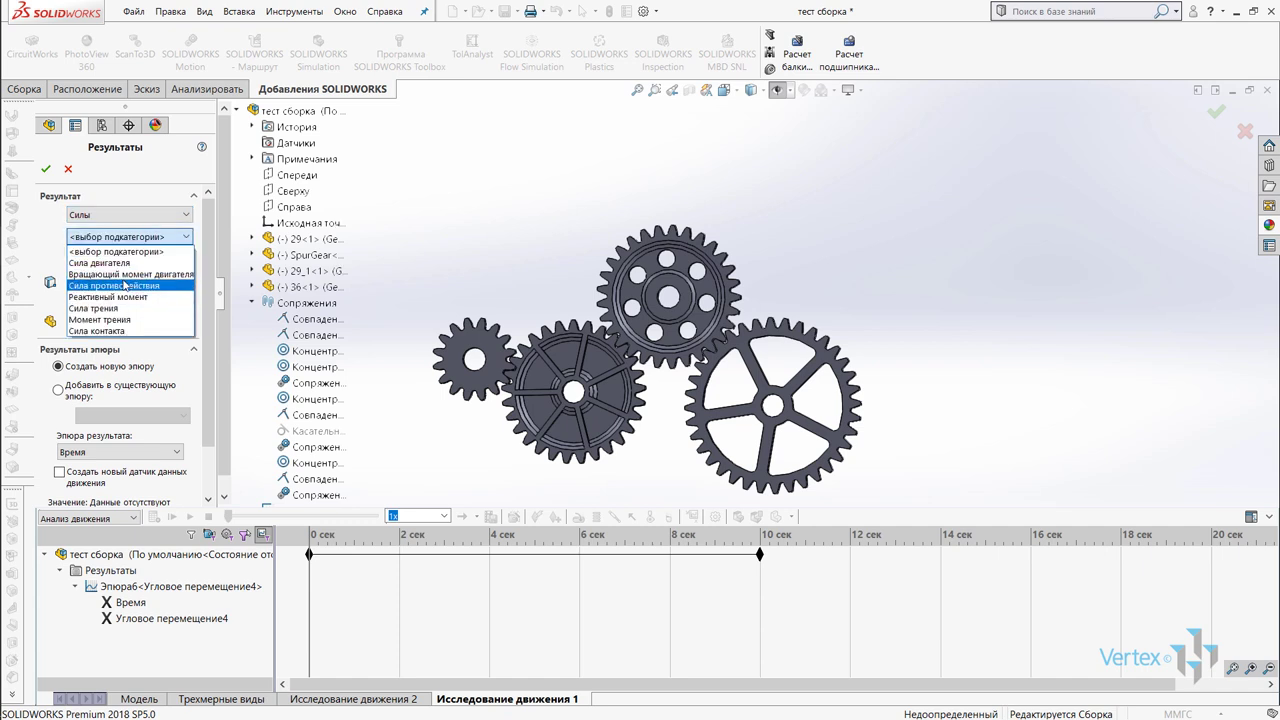
left_click(127, 274)
left_click(125, 262)
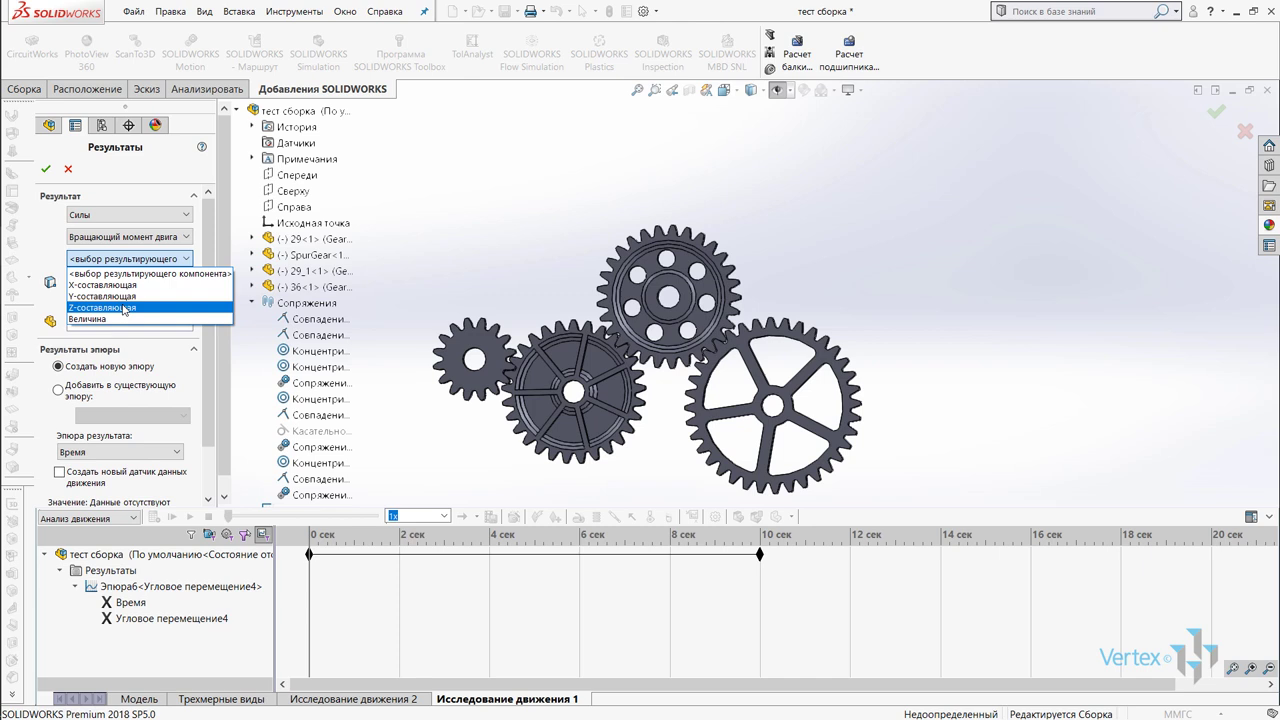
left_click(124, 309)
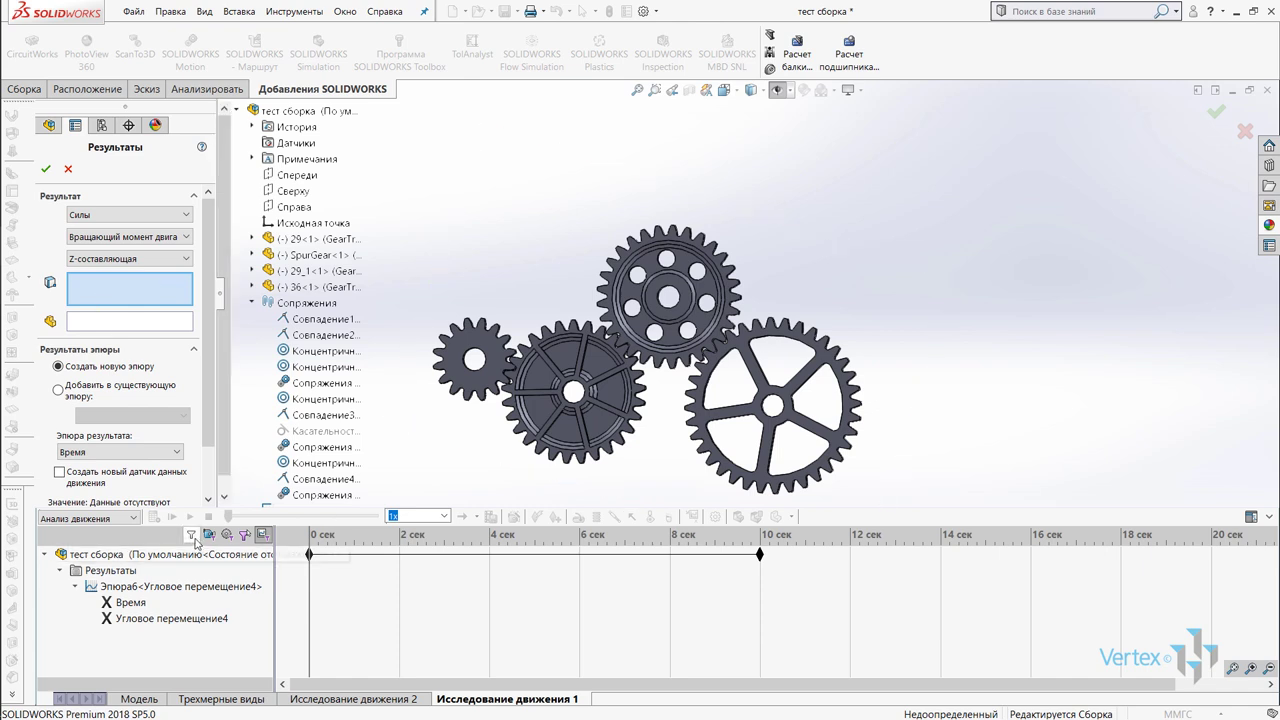
Step: Use Вращающийся двигатель3 as the torque source and create it as a new plot versus time
left_click(191, 534)
scroll(225, 604, "up", 3)
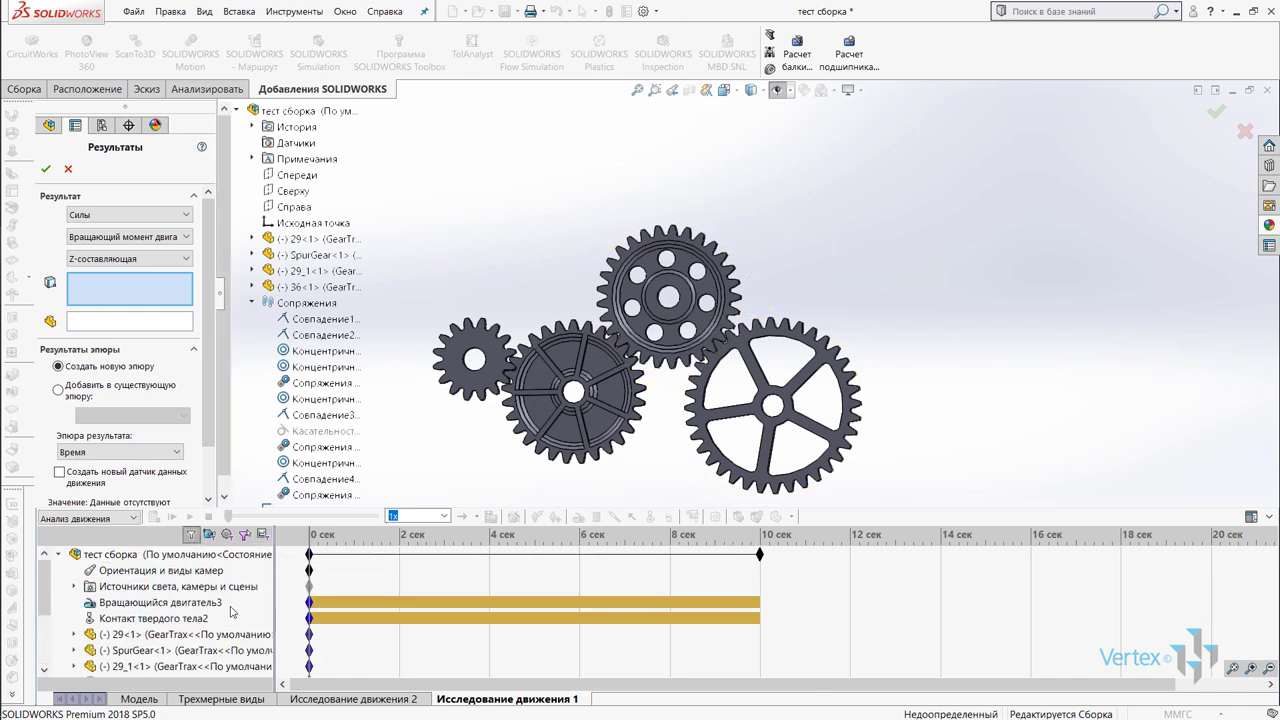
left_click(190, 604)
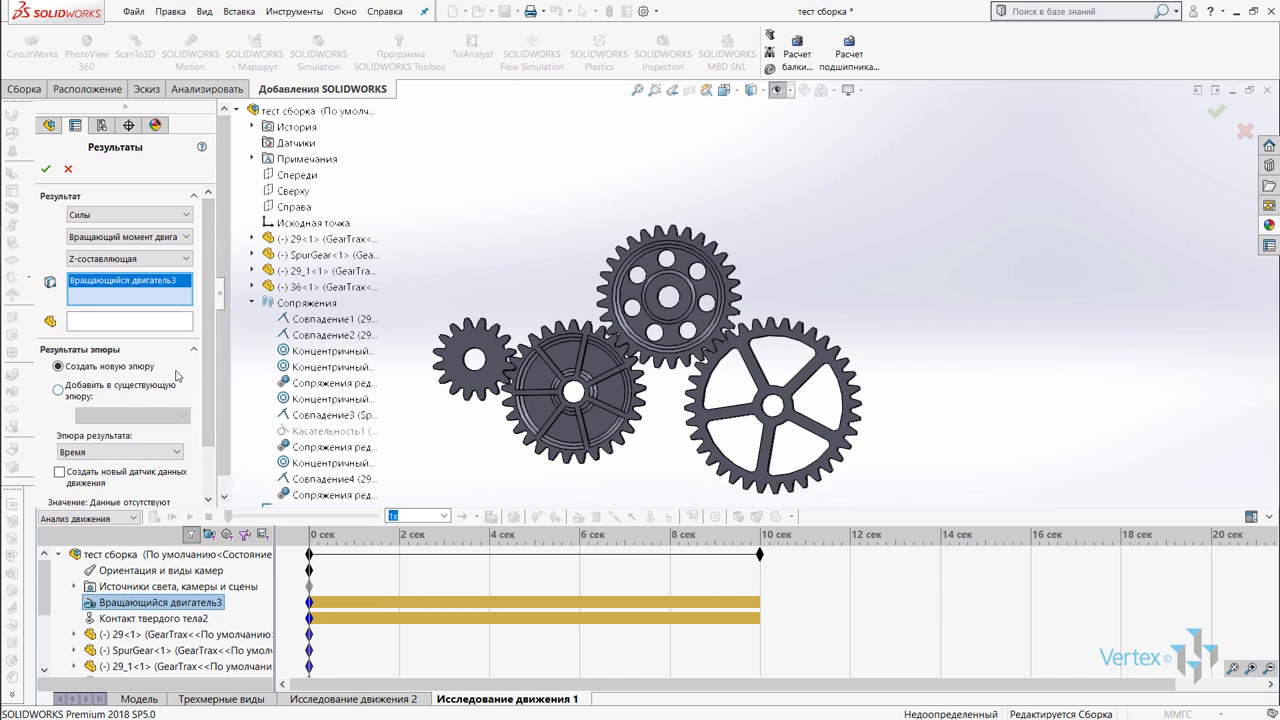
scroll(212, 369, "down", 2)
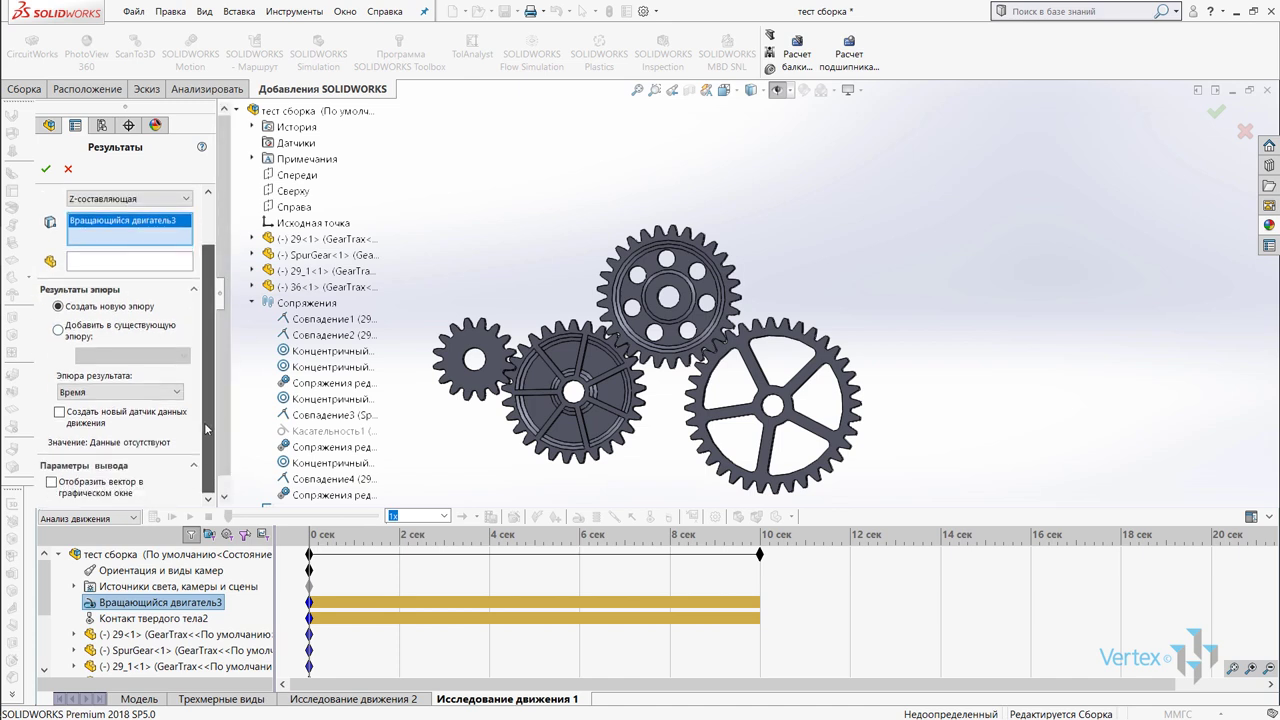
left_click(121, 338)
left_click(138, 357)
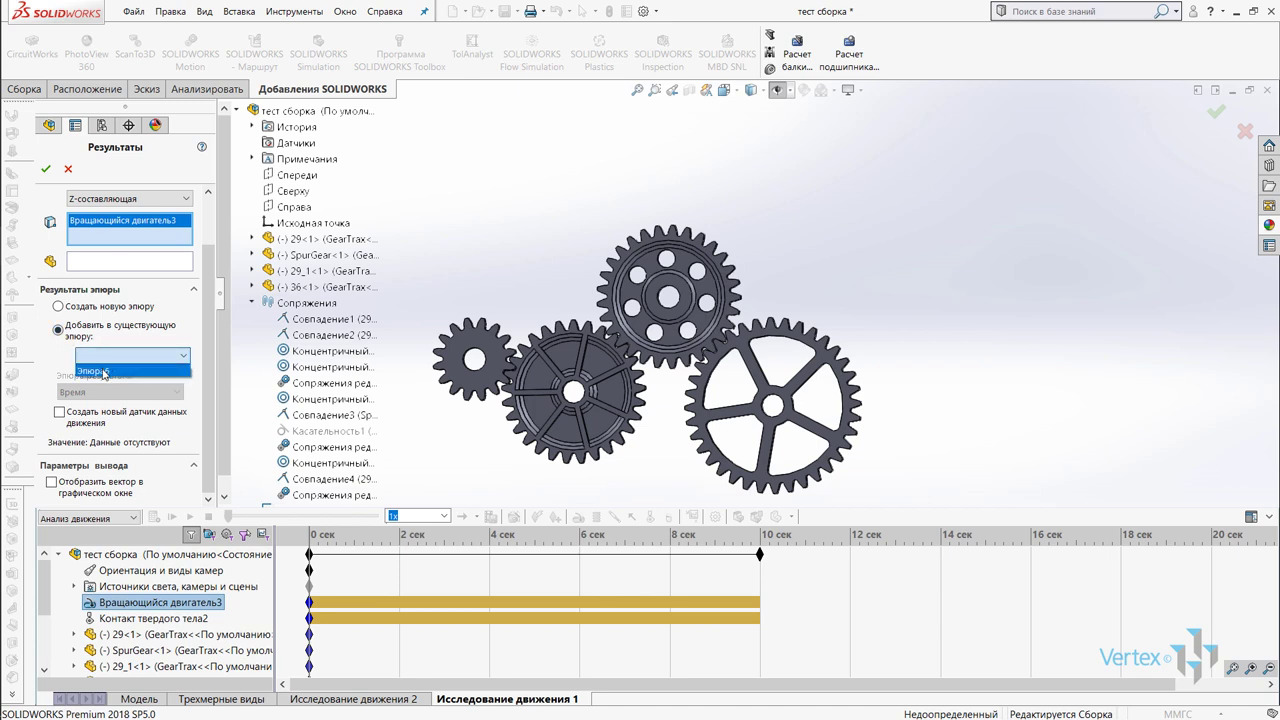
left_click(60, 312)
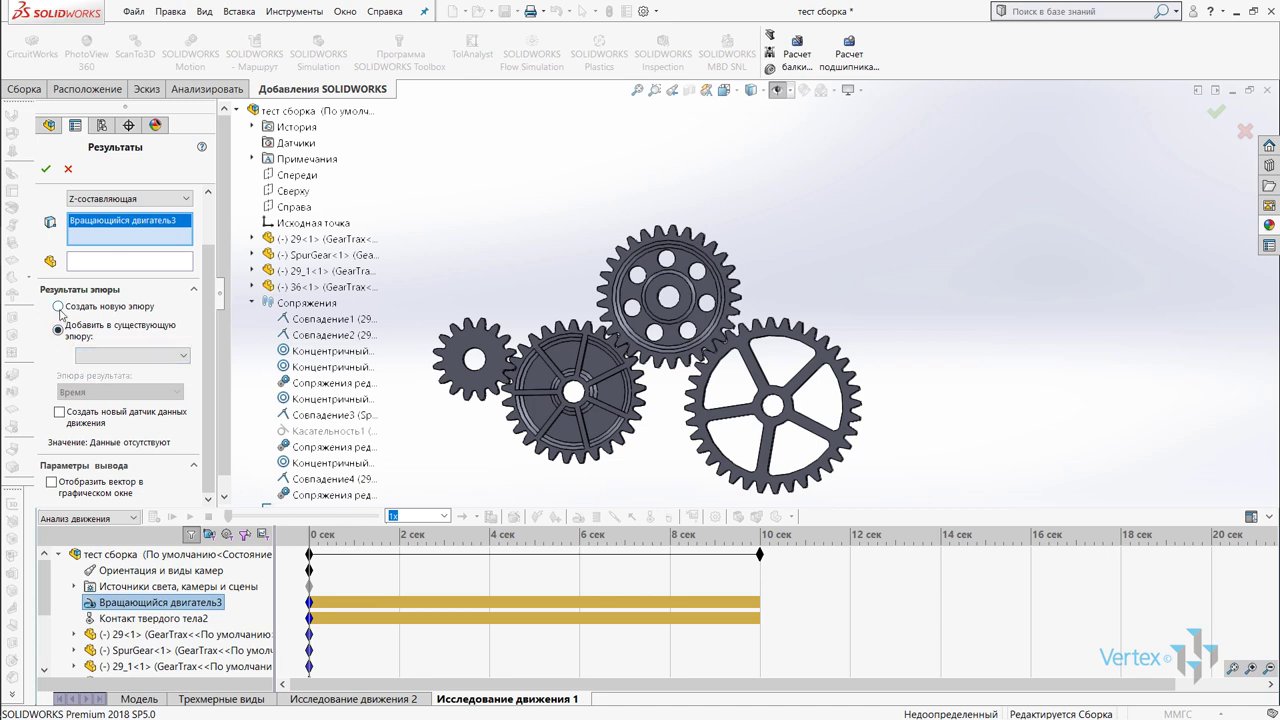
left_click(59, 307)
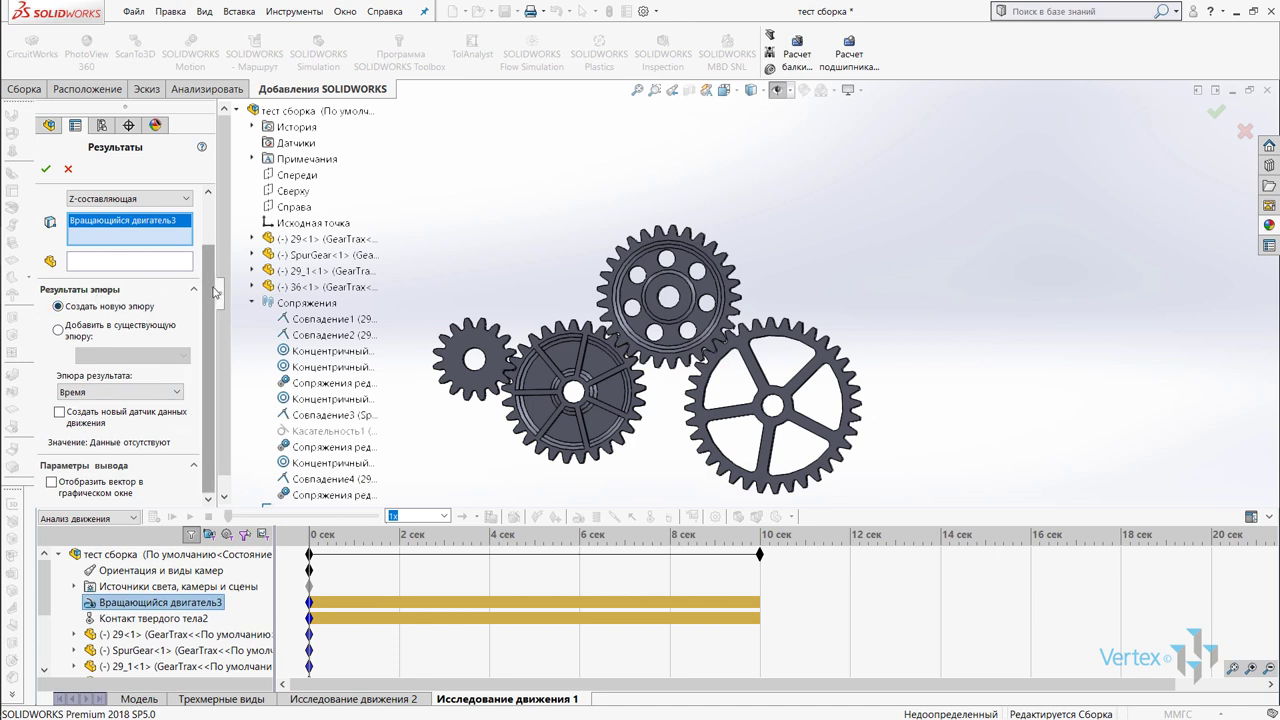
scroll(203, 240, "up", 2)
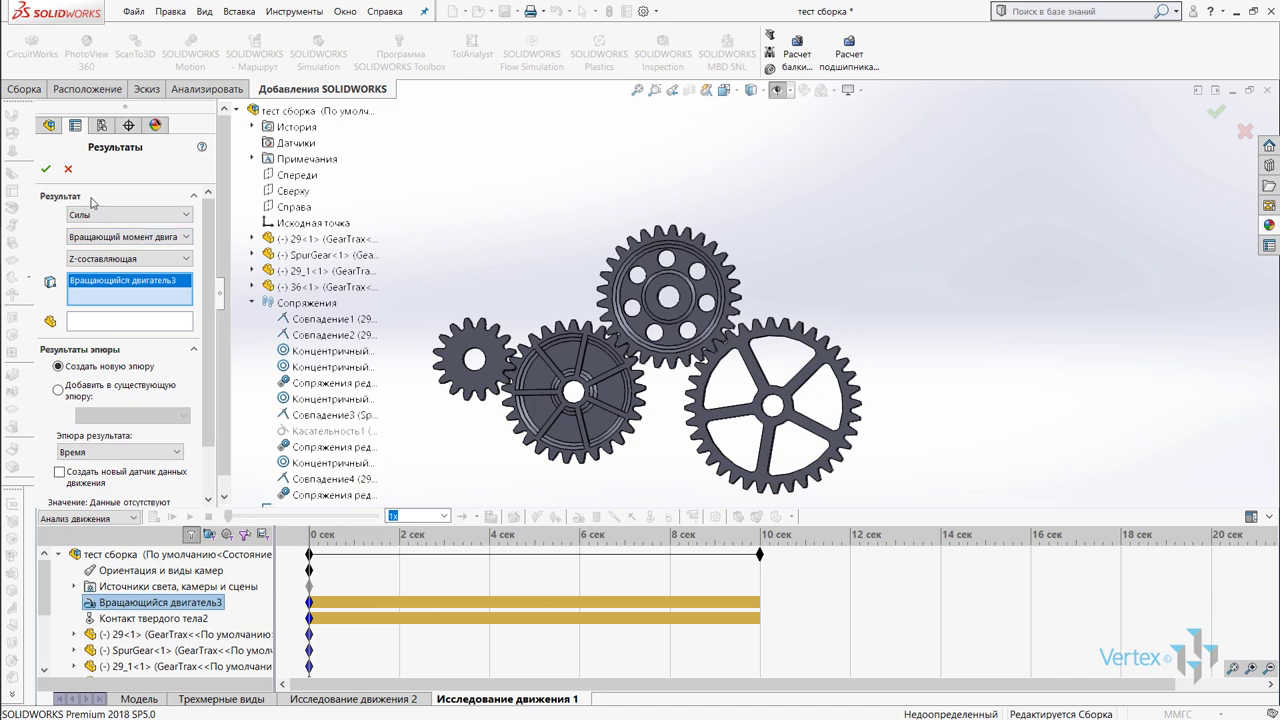
left_click(45, 169)
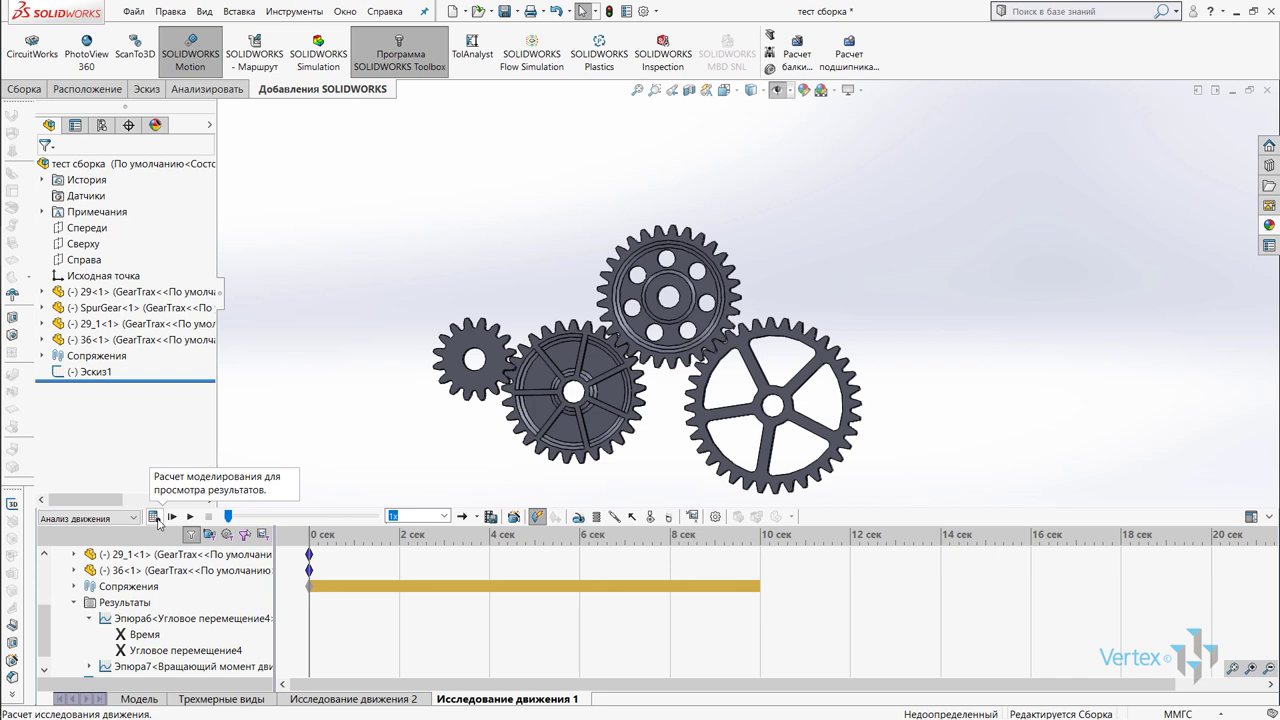
Step: Calculate the study and place the Эпюра7 torque plot upper left, Эпюра6 upper right
left_click(156, 519)
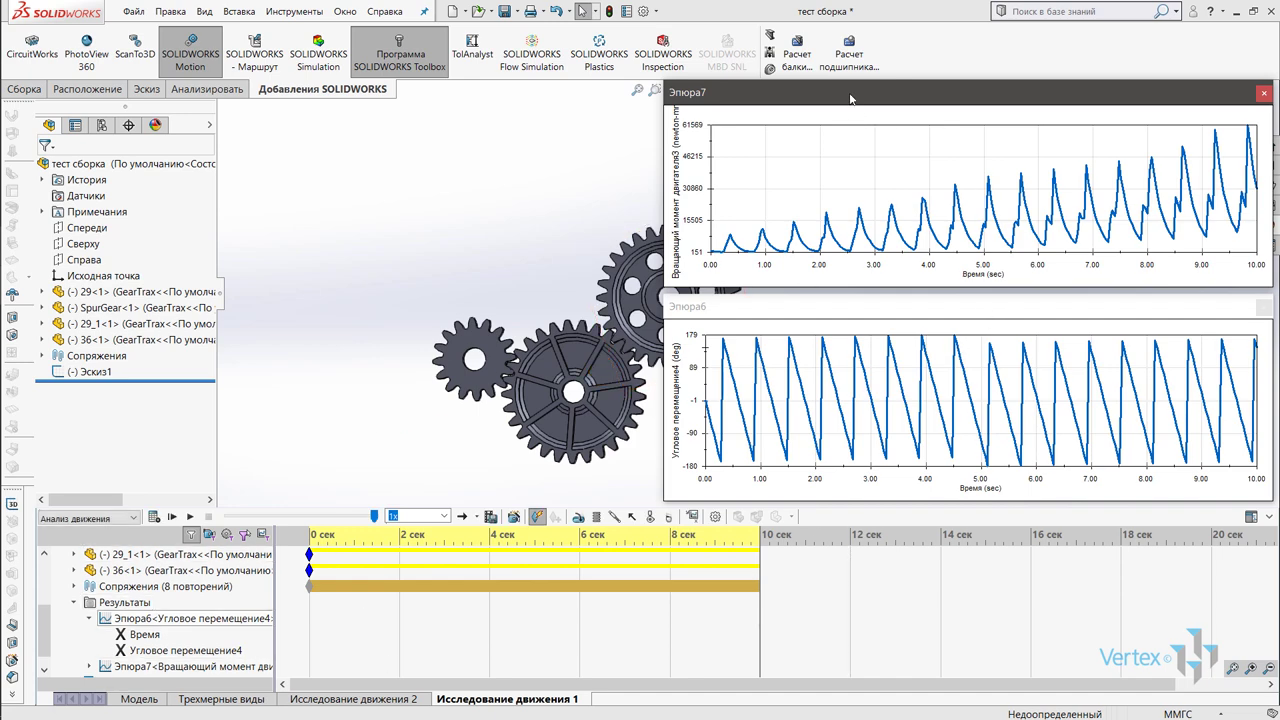
mouse_move(850, 97)
left_mouse_down()
mouse_move(496, 136)
mouse_move(214, 70)
left_mouse_up()
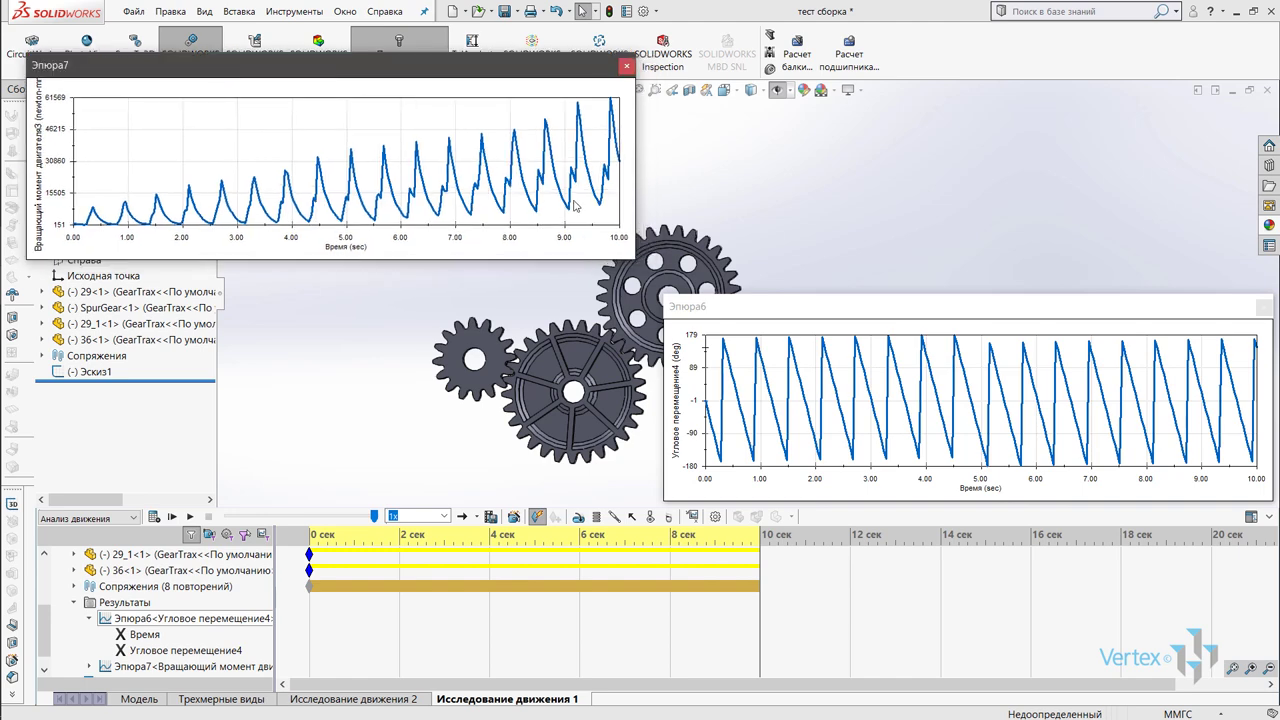
left_click_drag(633, 259, 537, 247)
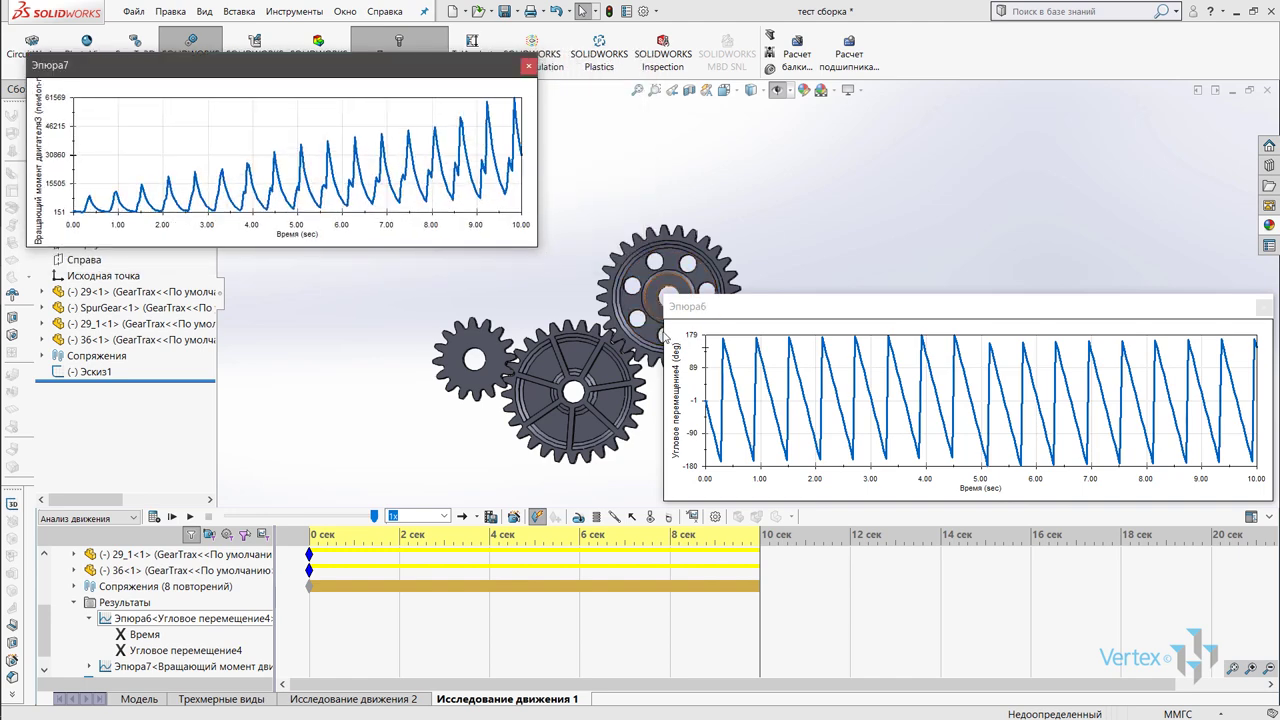
left_click_drag(664, 336, 834, 336)
mouse_move(921, 303)
left_mouse_down()
mouse_move(924, 211)
mouse_move(887, 86)
left_mouse_up()
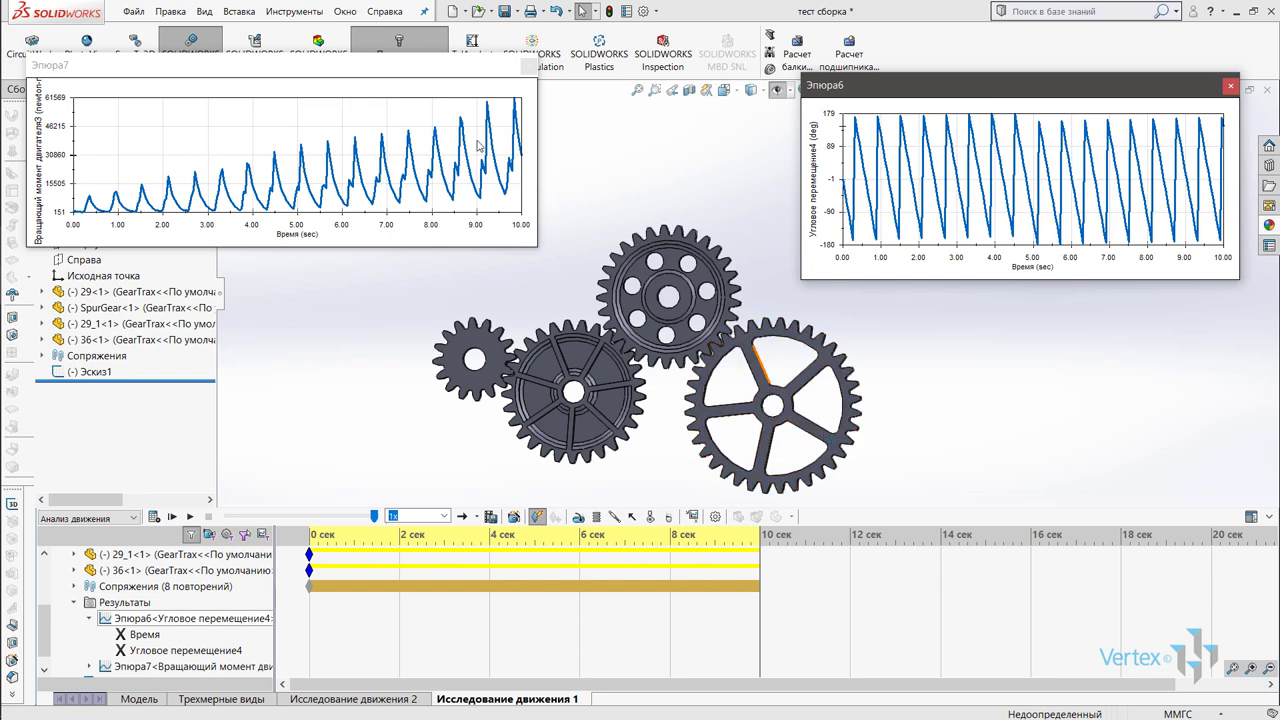
mouse_move(416, 76)
left_mouse_down()
mouse_move(505, 110)
mouse_move(421, 128)
left_mouse_up()
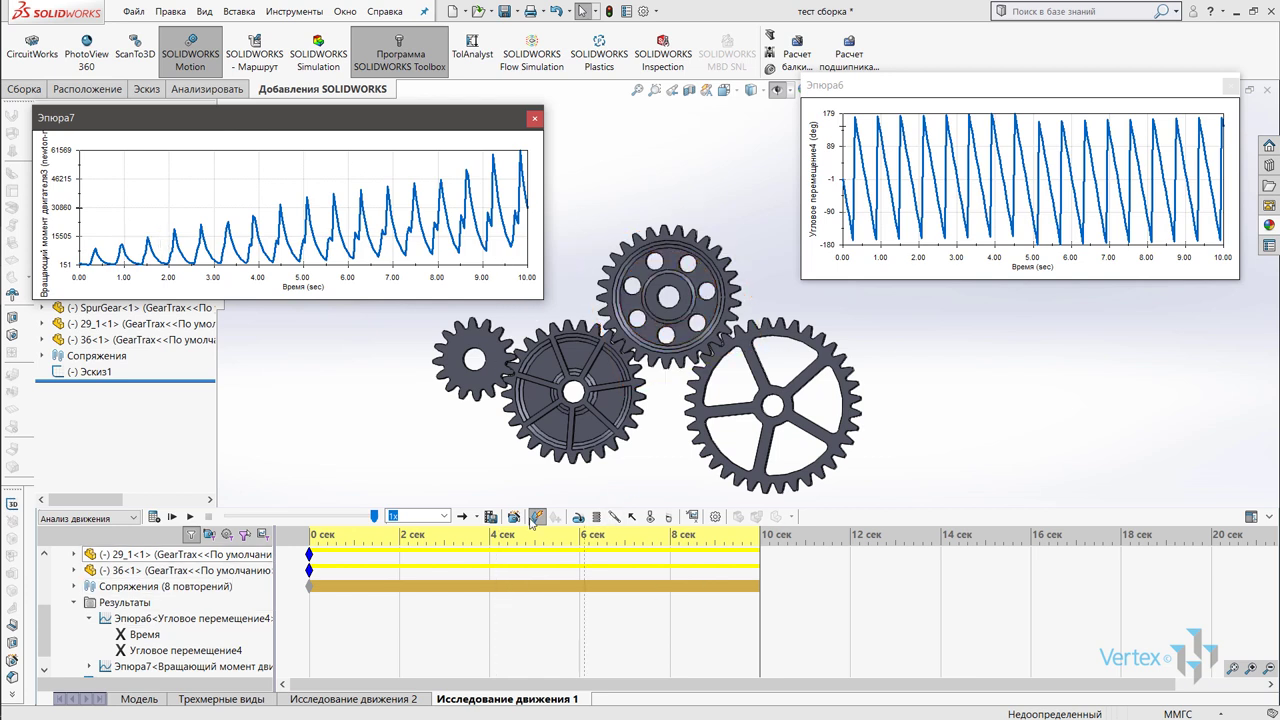
left_click(503, 517)
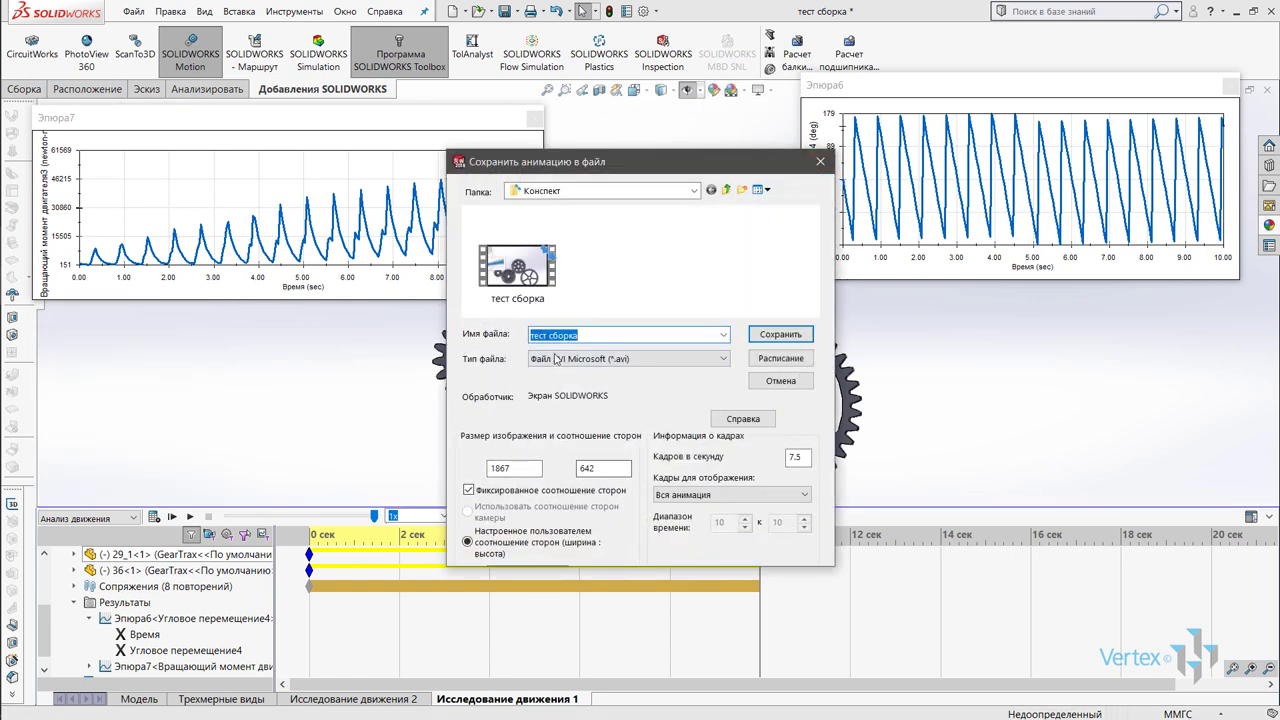
mouse_move(517, 268)
left_click(820, 162)
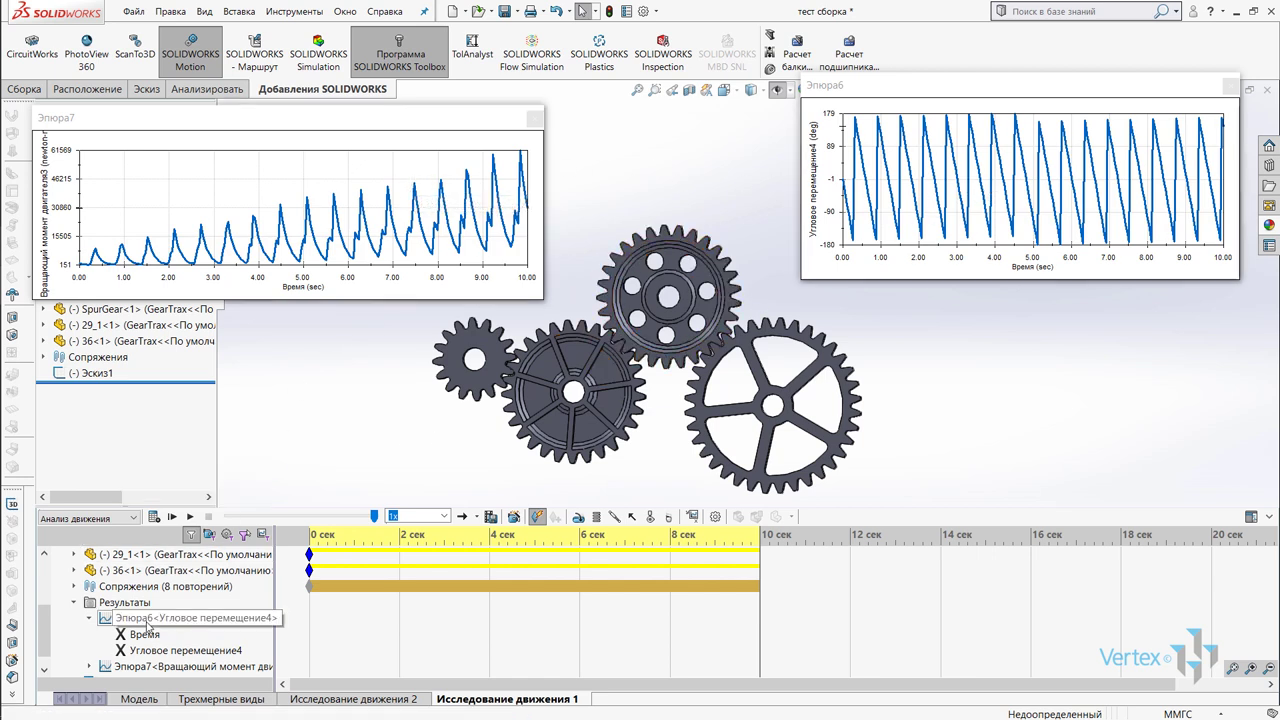
Step: Export the Эпюра6 angular displacement plot to an Excel spreadsheet chart
right_click(148, 620)
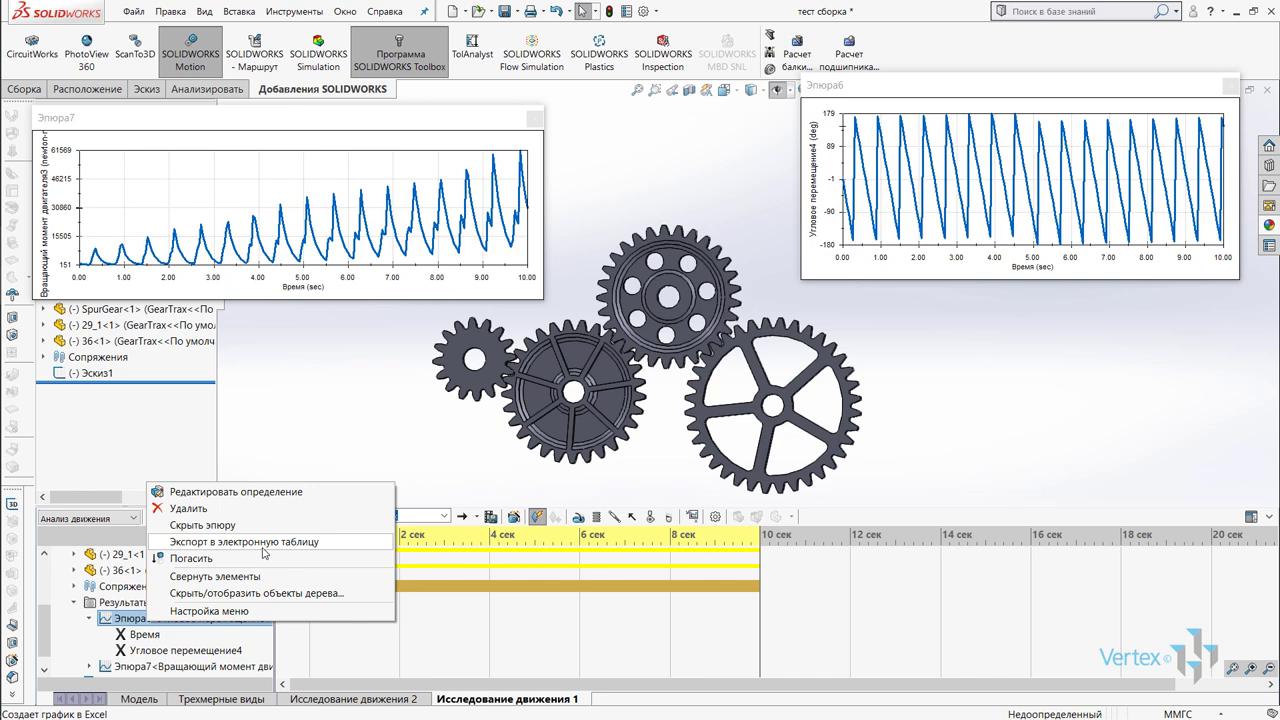
left_click(263, 545)
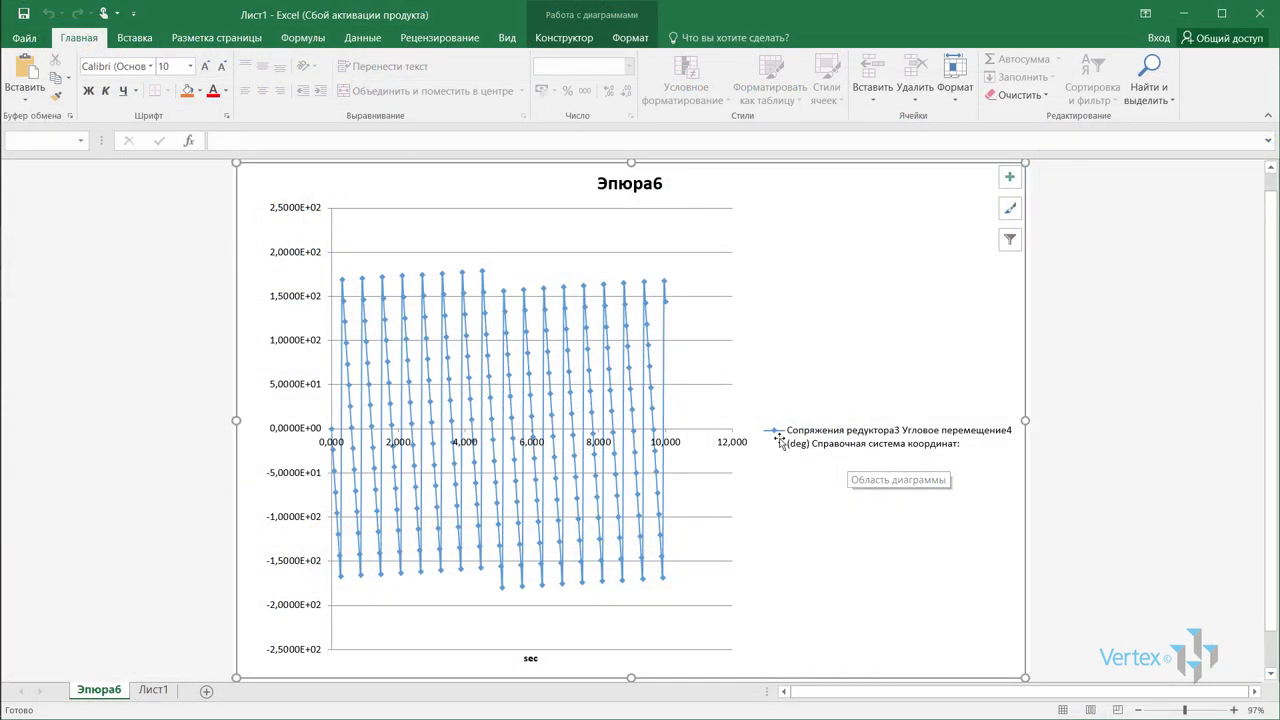
Step: Review the Эпюра6 chart in Excel, then close the workbook without saving
scroll(885, 288, "down", 1)
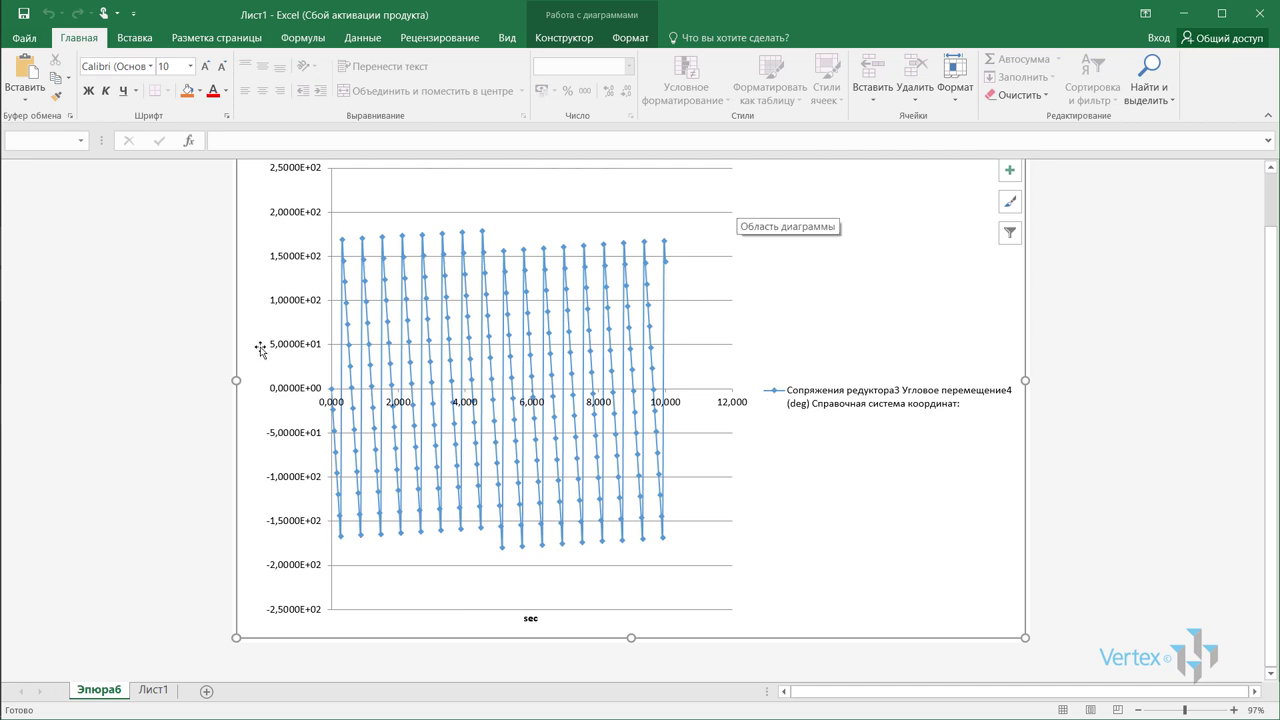
left_click(1266, 22)
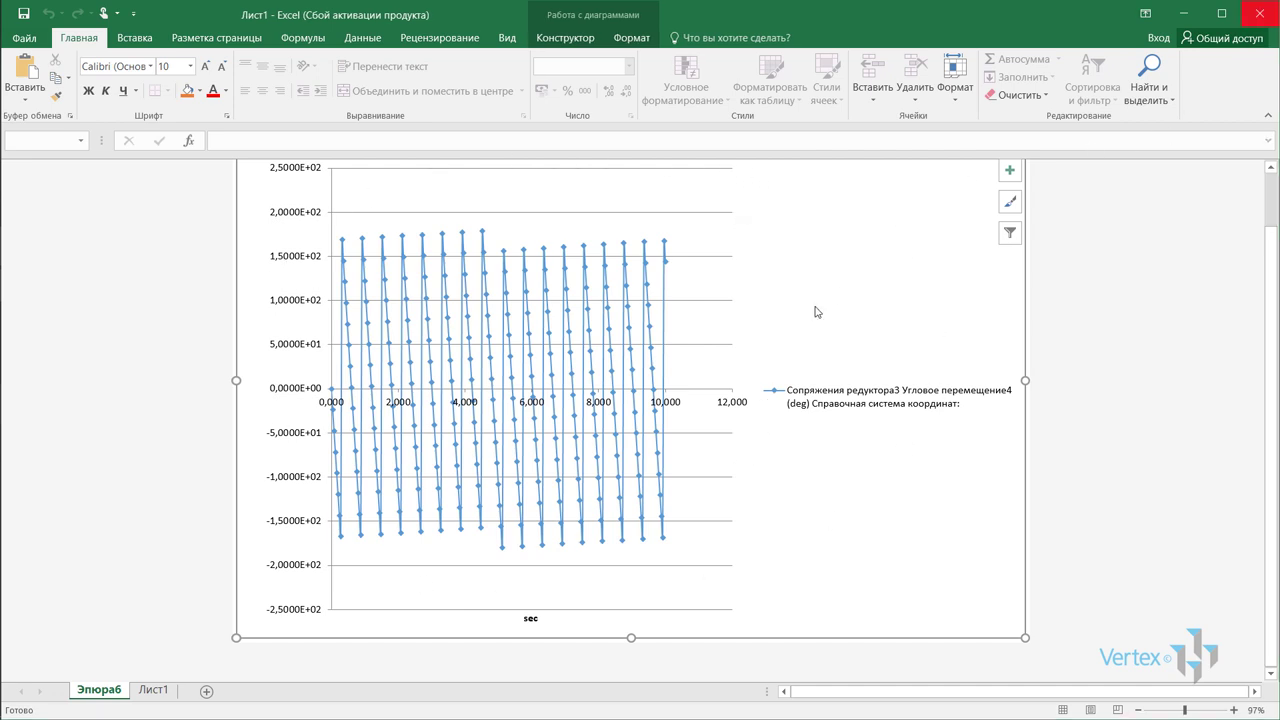
left_click(640, 387)
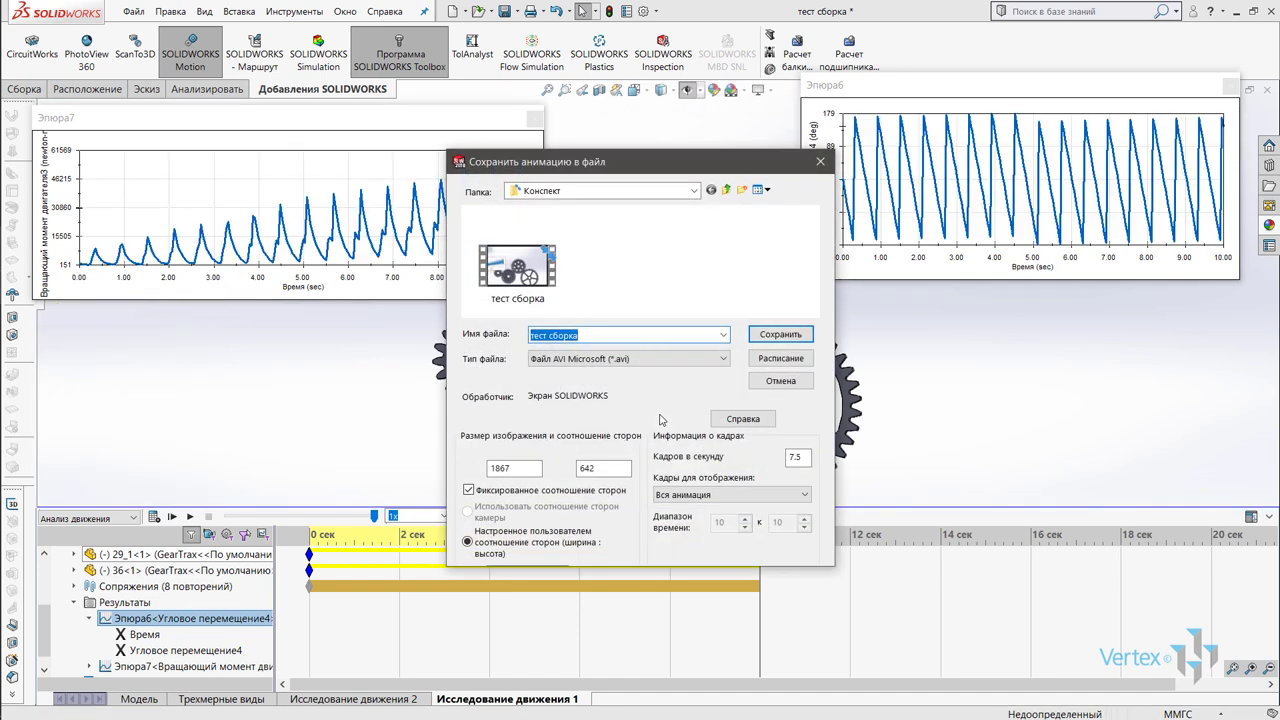
Step: Save the animation as тест сборка.avi at 1920 × 1080 without fixed aspect ratio, replacing the existing file
left_click(468, 490)
left_click_drag(540, 468, 463, 468)
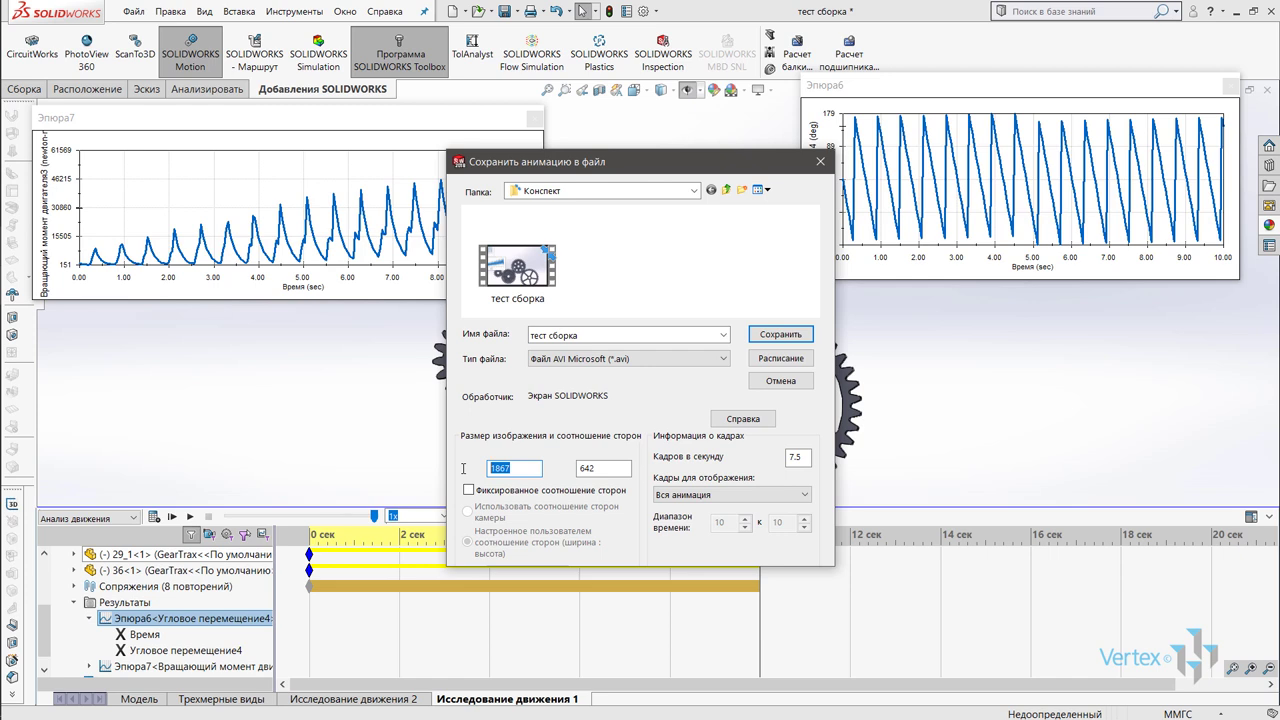
type("19")
type("20")
key("Tab")
type("1080")
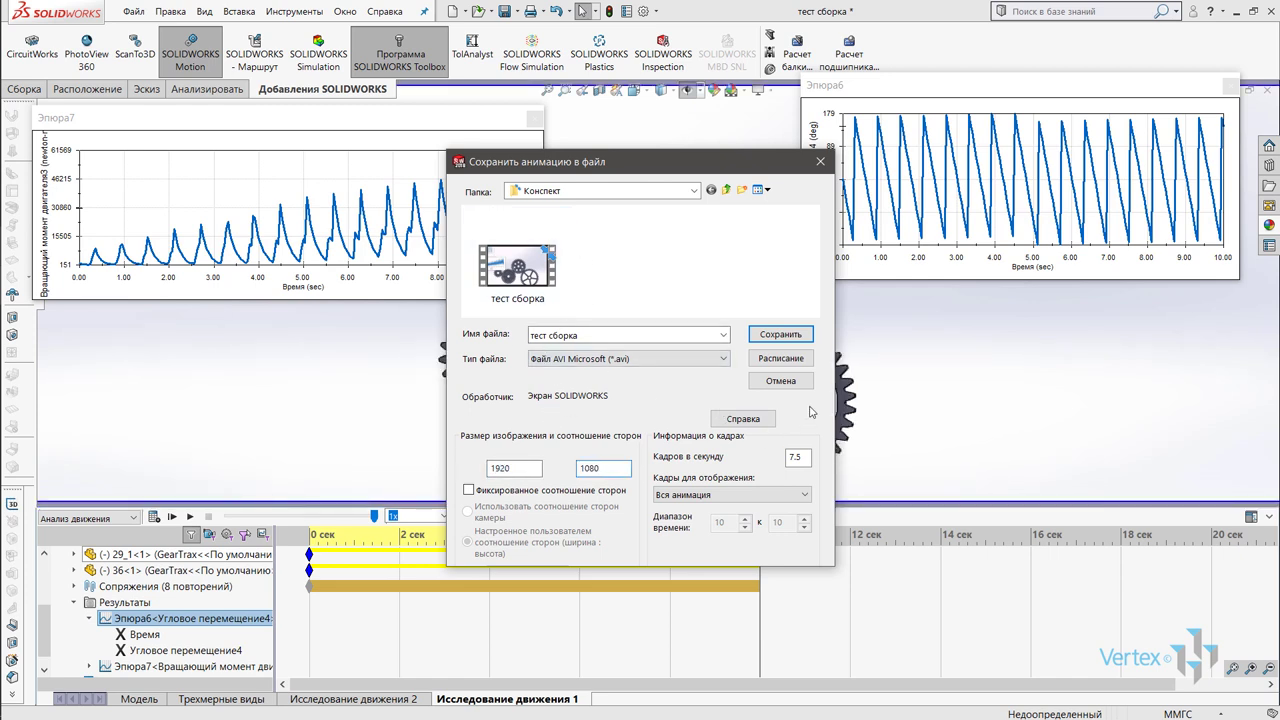
left_click(793, 336)
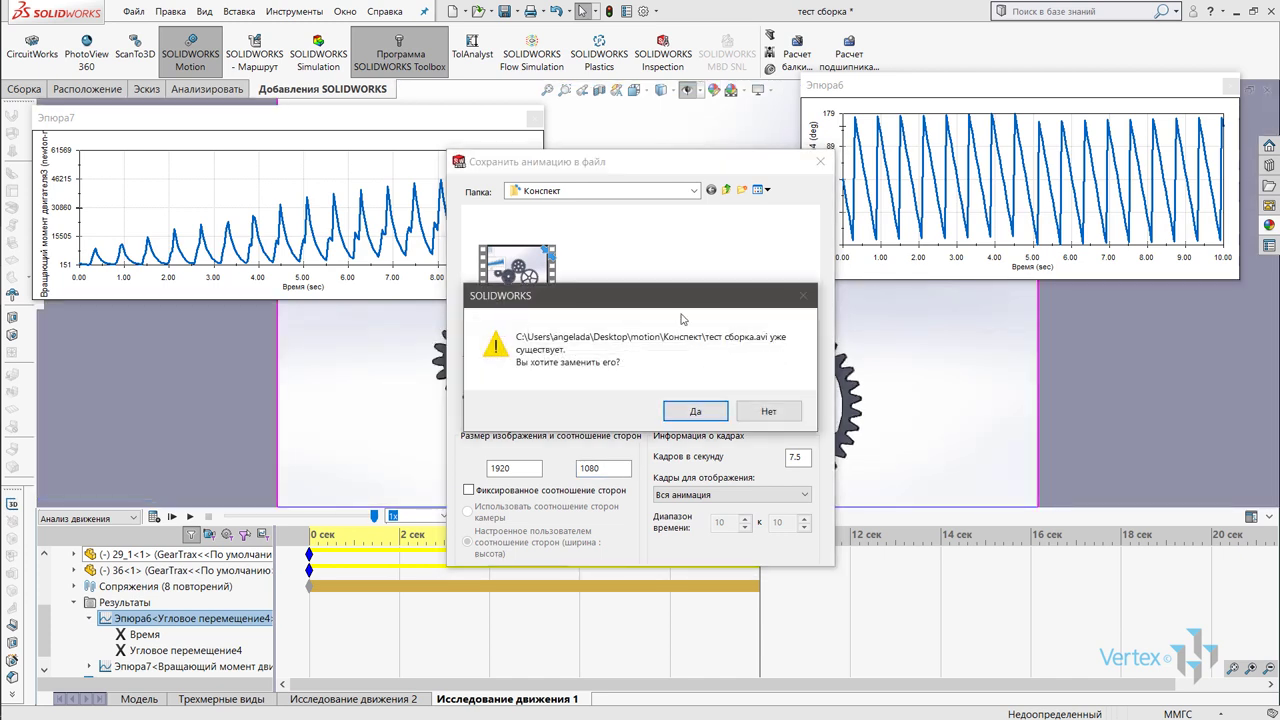
left_click(696, 414)
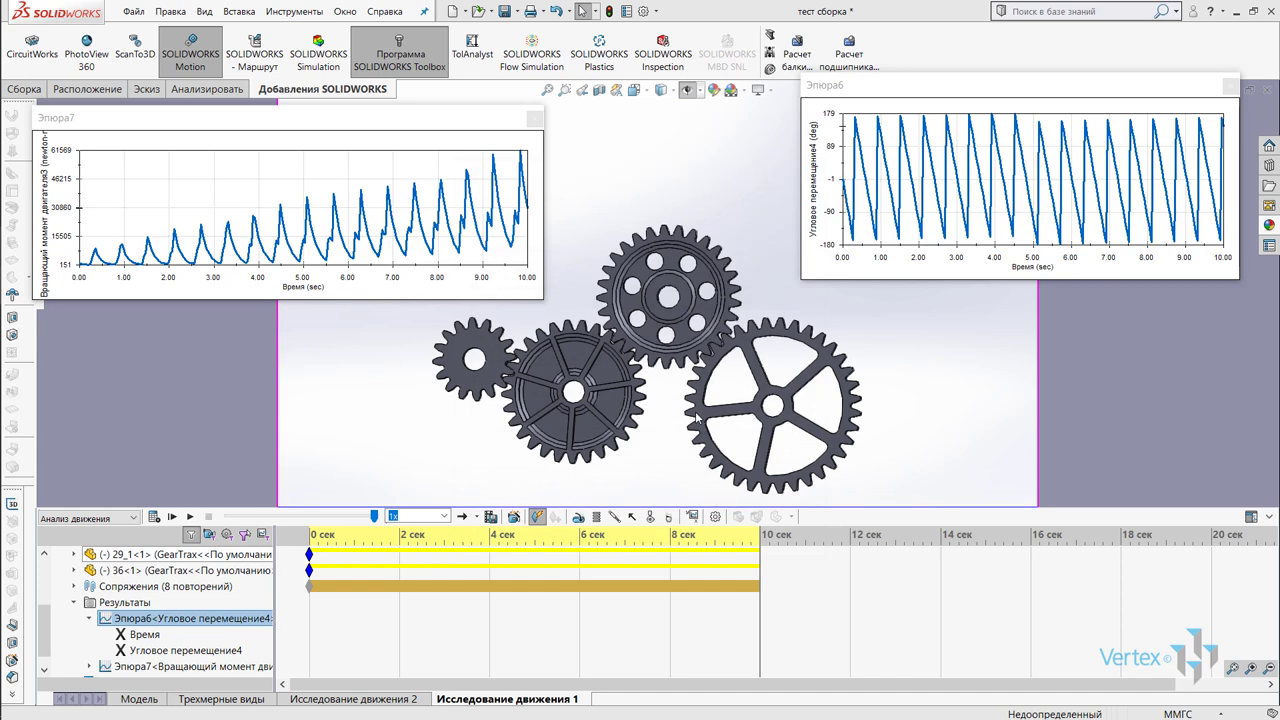
Step: Accept the video compression settings and record the gear animation to the file
left_click(743, 331)
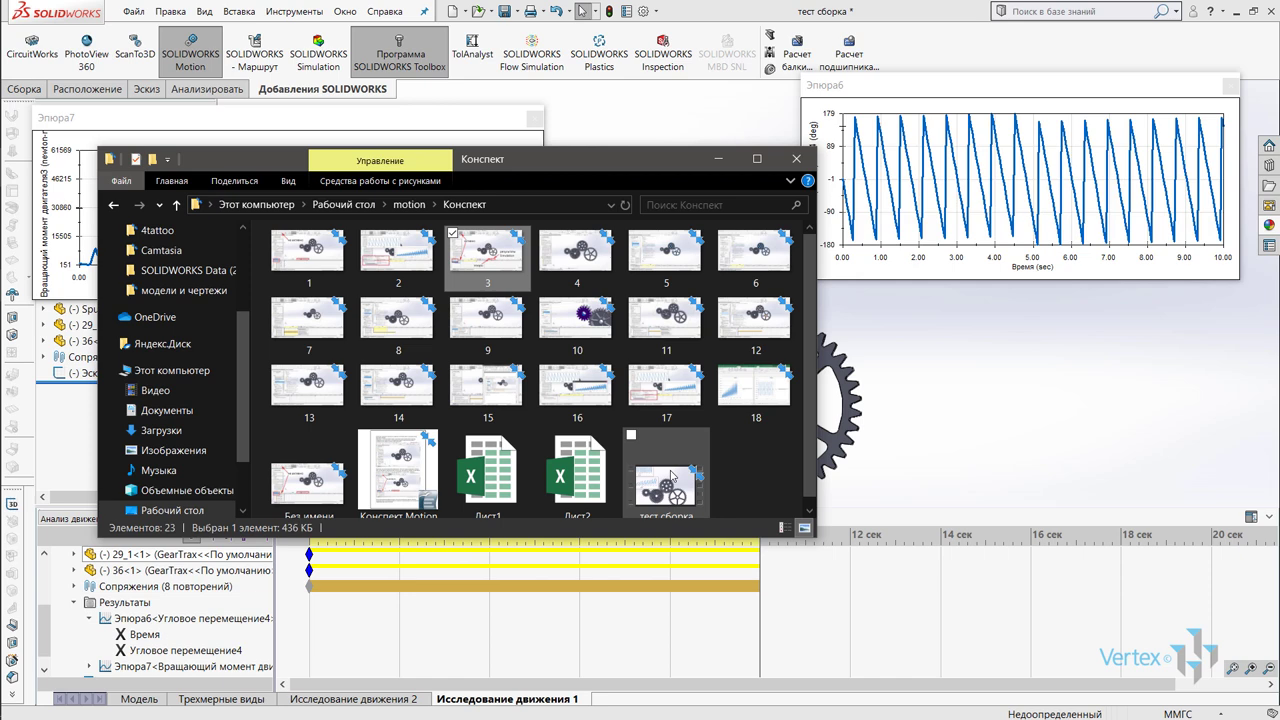
Step: Play the тест сборка video from the Конспект folder
left_click(668, 475)
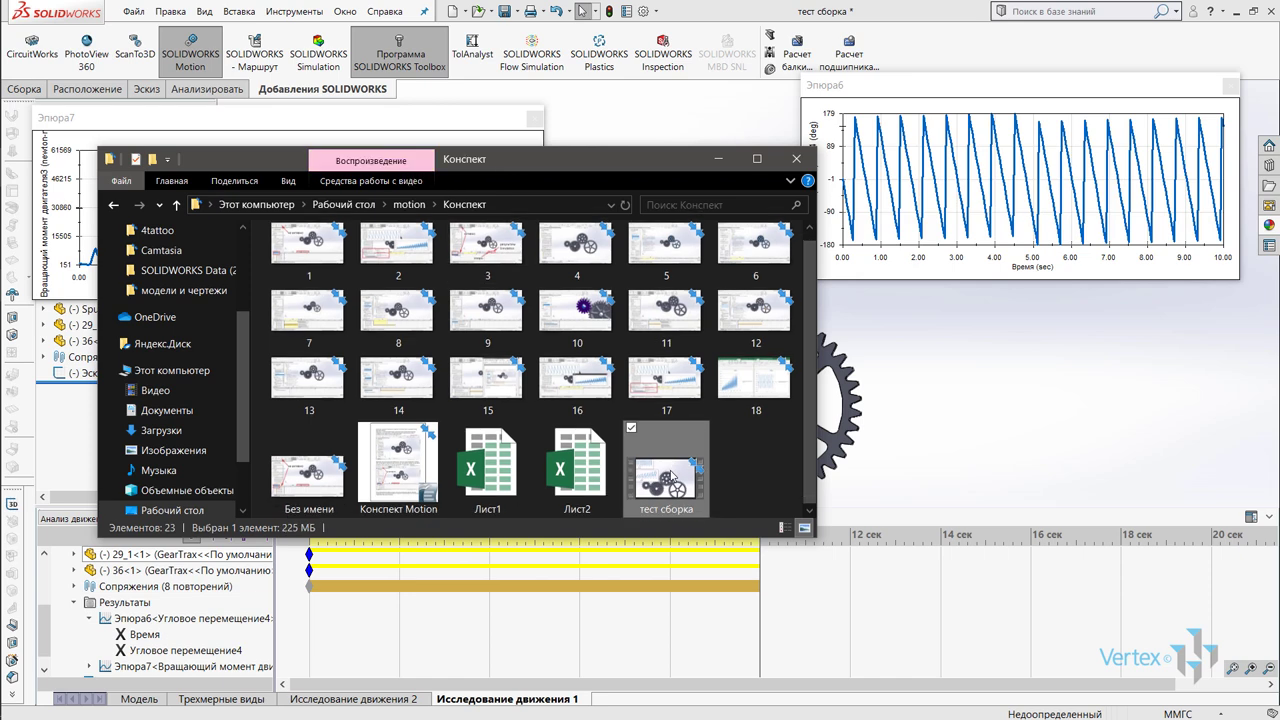
double_click(671, 476)
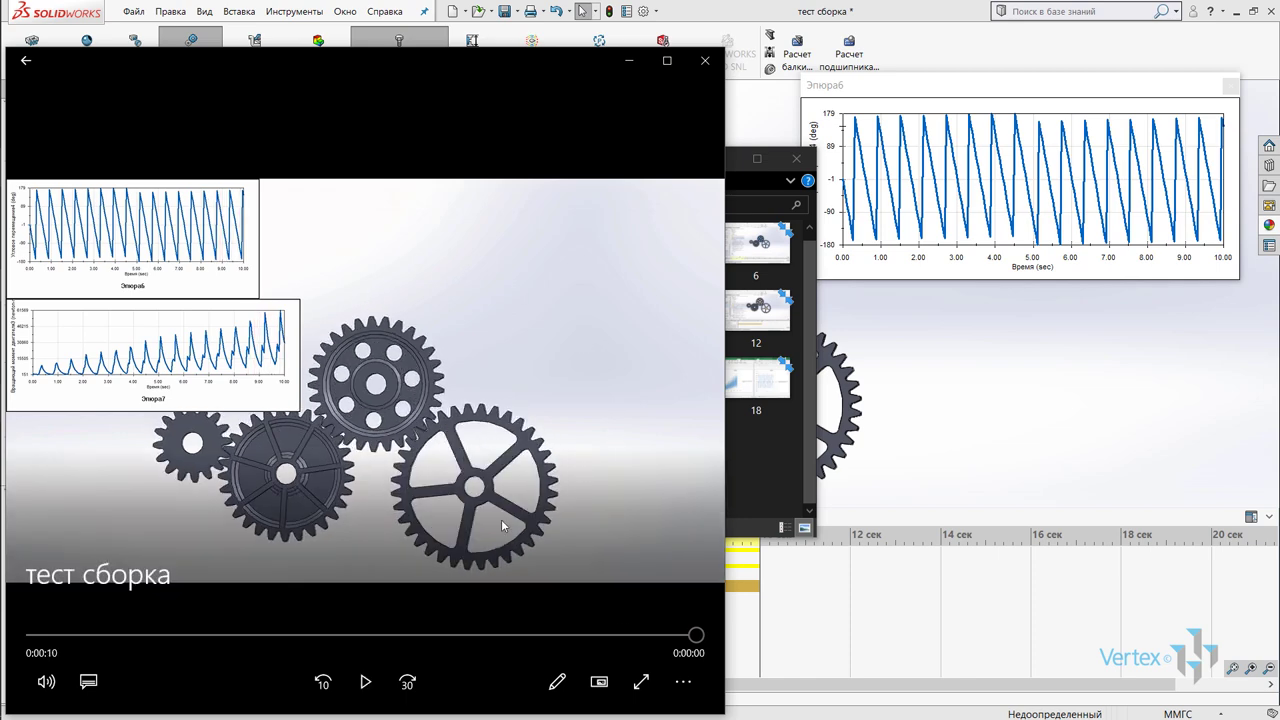
Step: Close the Конспект folder window and the Movies & TV player
left_click(797, 160)
left_click(705, 60)
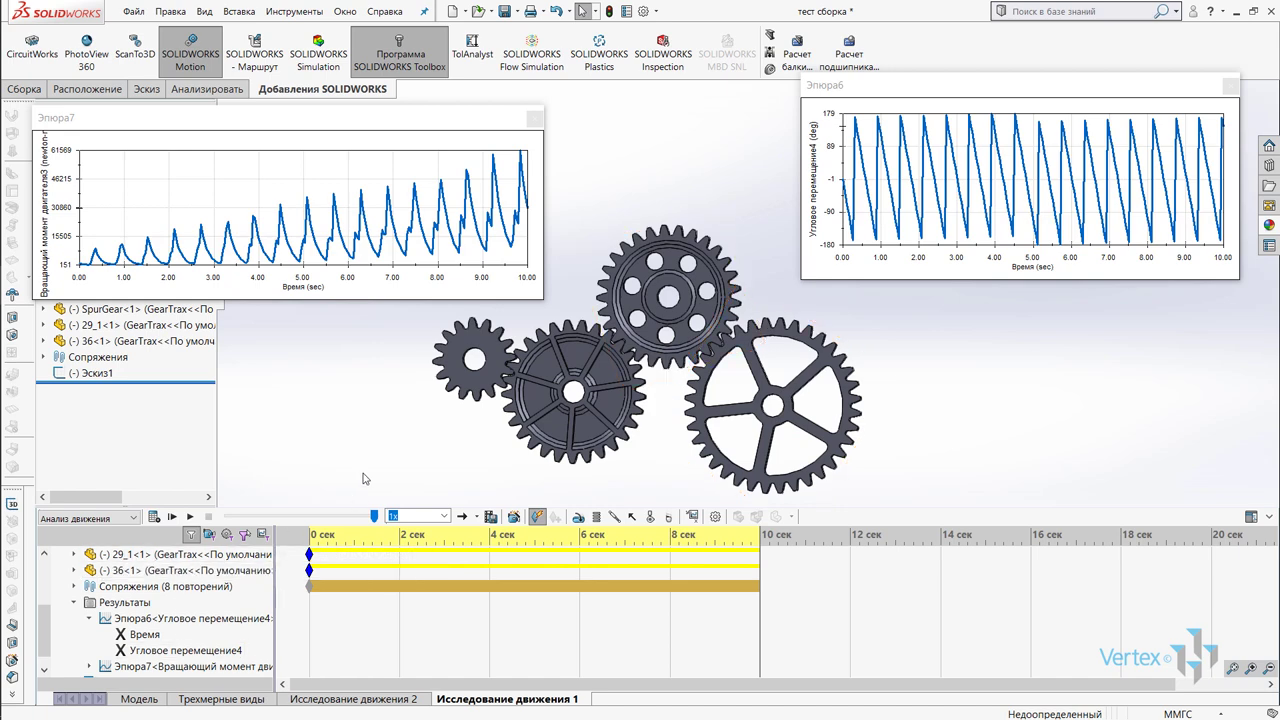
Step: Close the Эпюра7 motor torque and Эпюра6 angular displacement plot windows
left_click(533, 120)
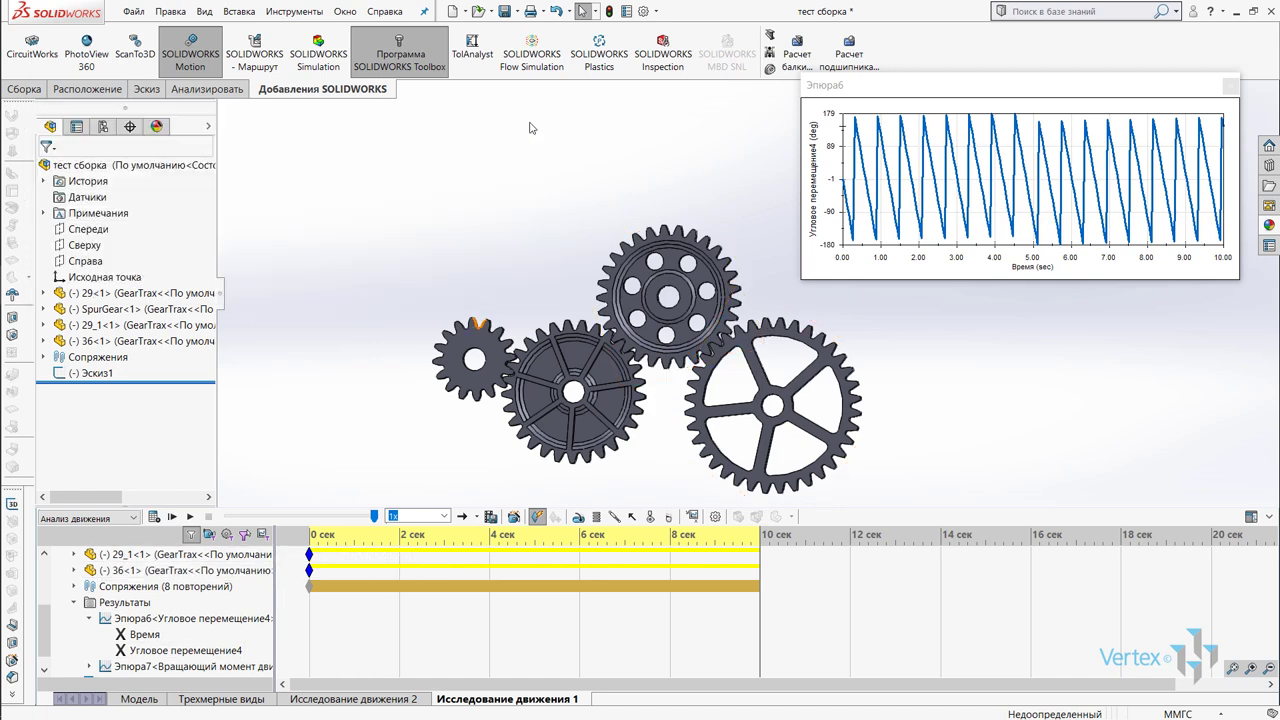
left_click(1230, 88)
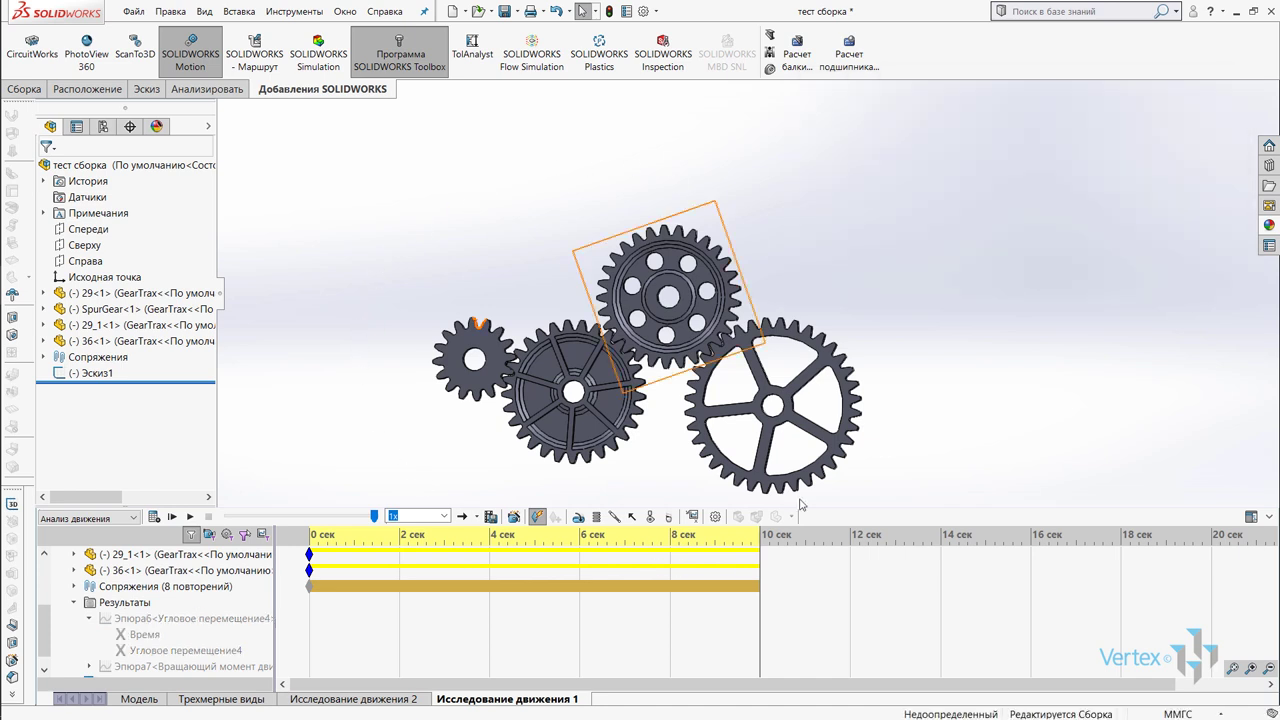